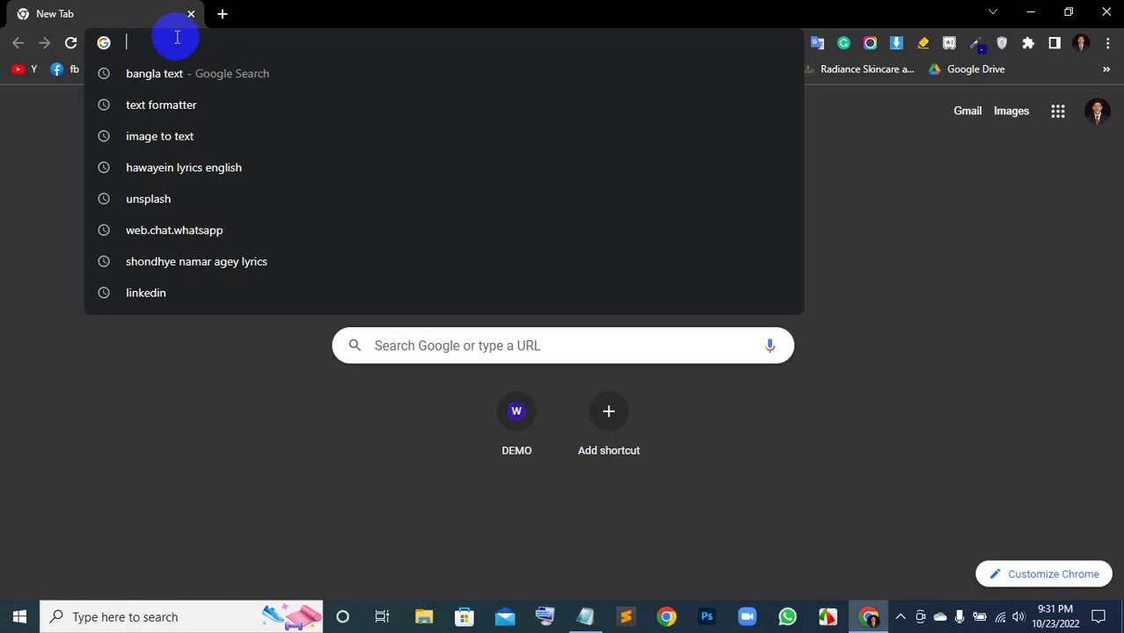
Step: Search Google for a WiseStamp signature generator, correcting typos in the query
type("wise")
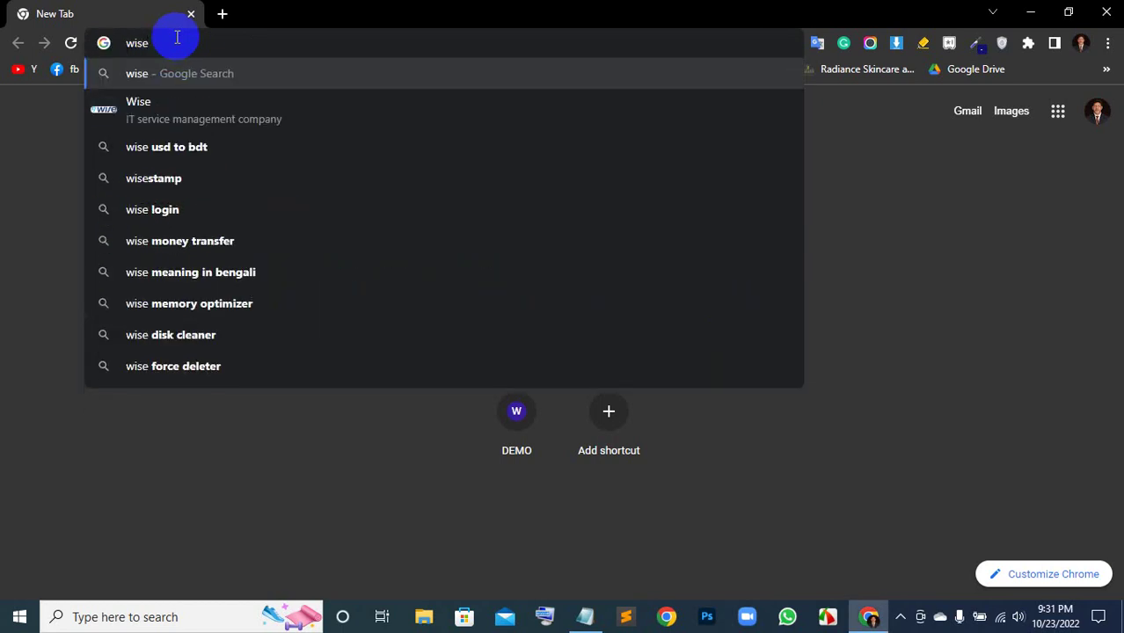
type("stamp")
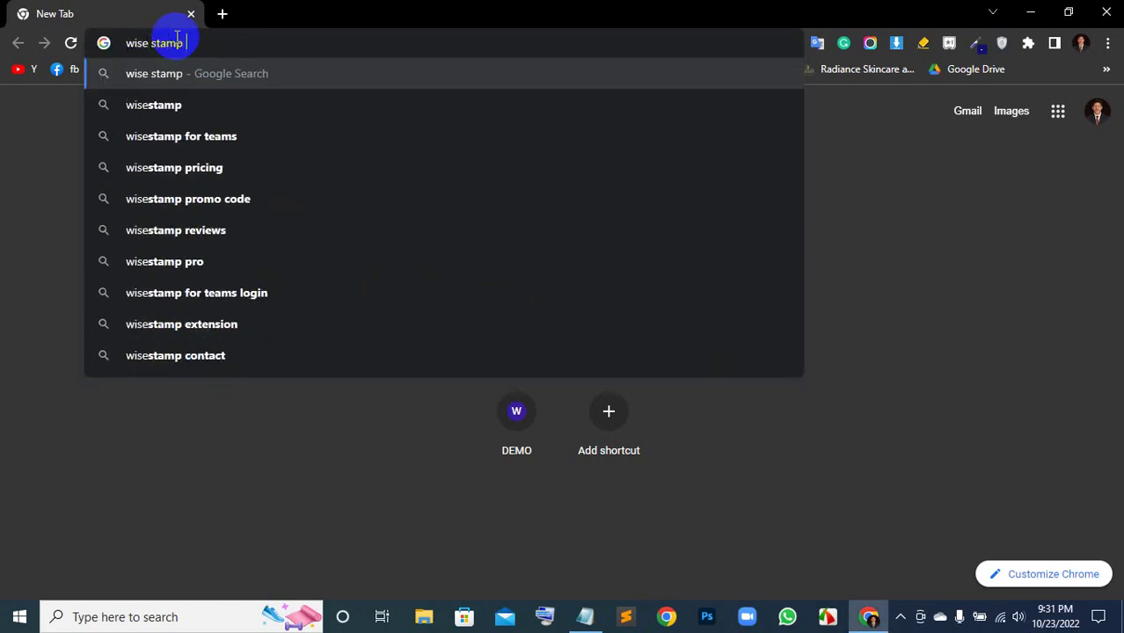
type(" singnatire")
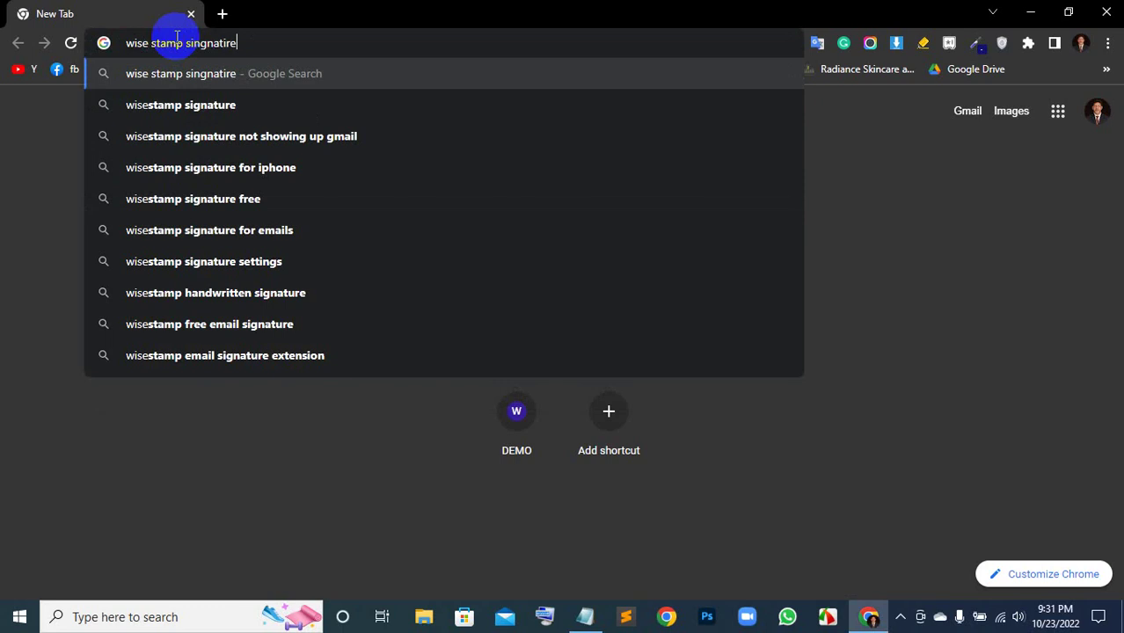
key("BackSpace")
key("BackSpace")
key("BackSpace")
type("ure g")
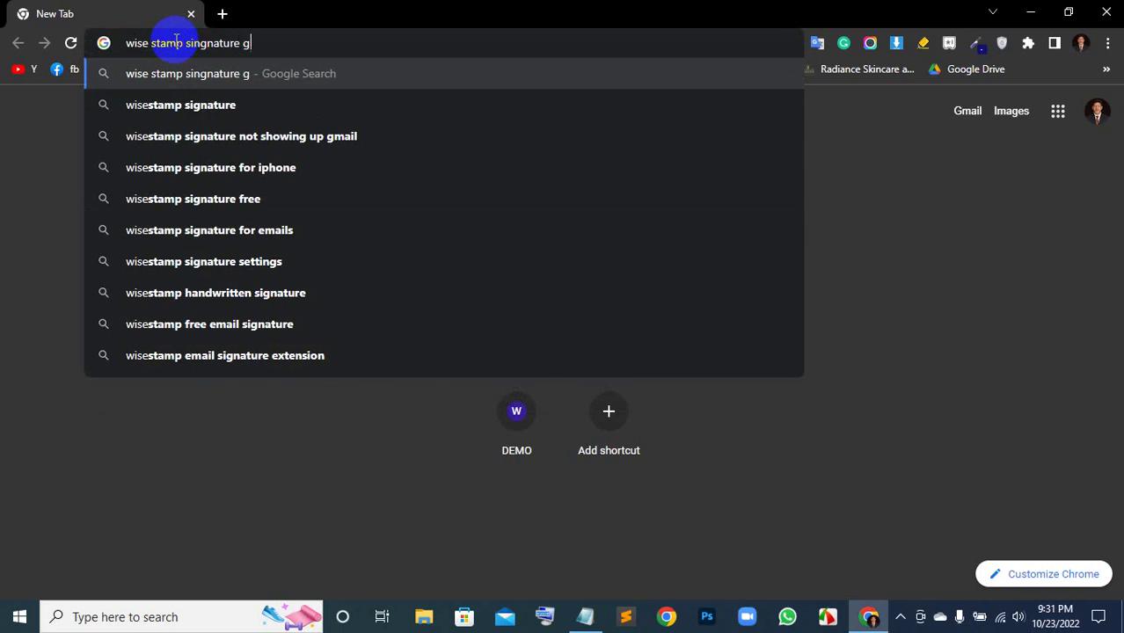
type("ana")
key("BackSpace")
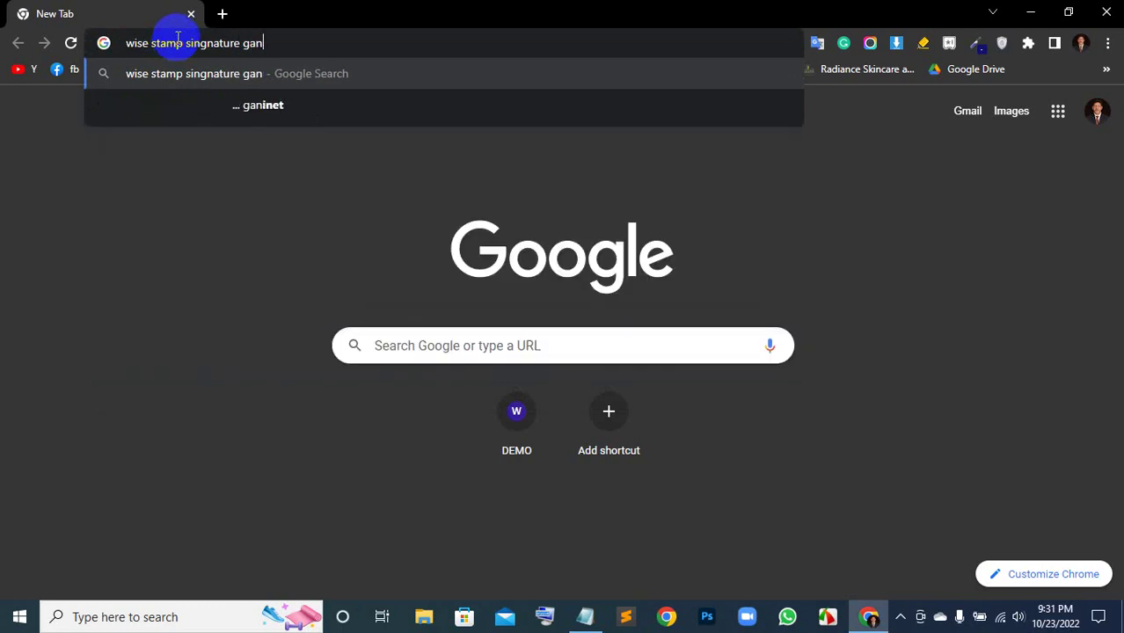
key("BackSpace")
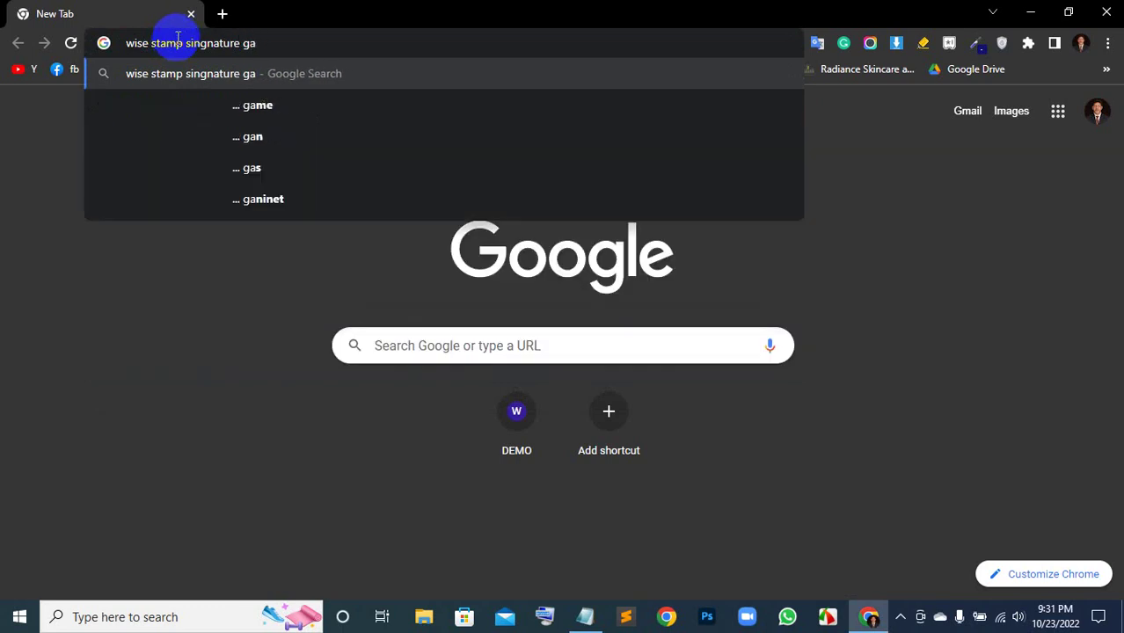
type("na")
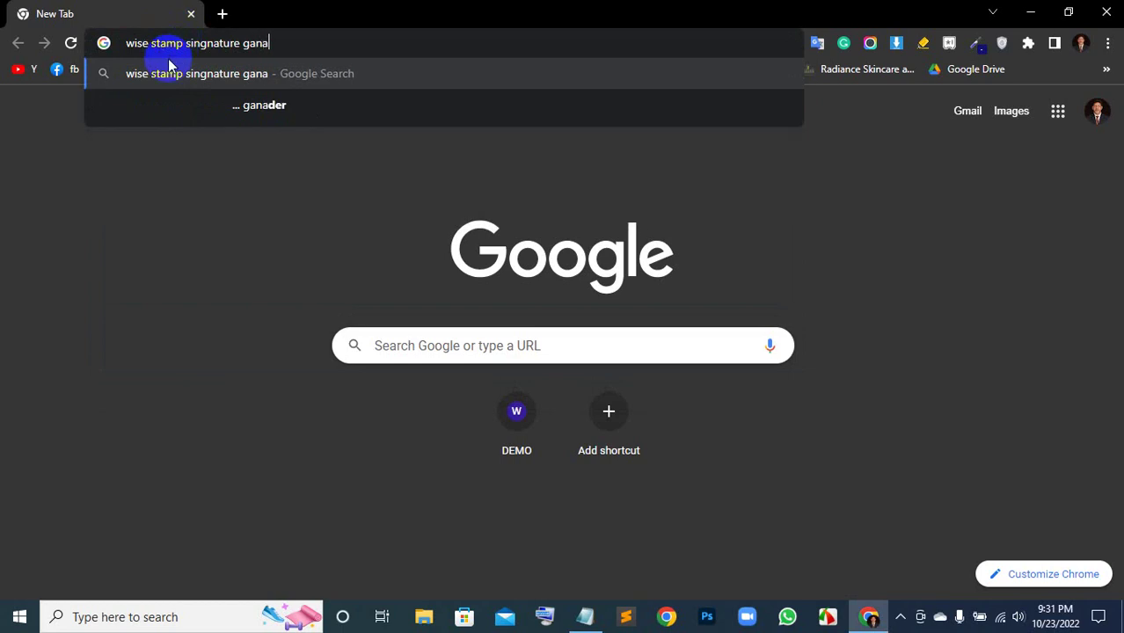
type("rator")
key("Return")
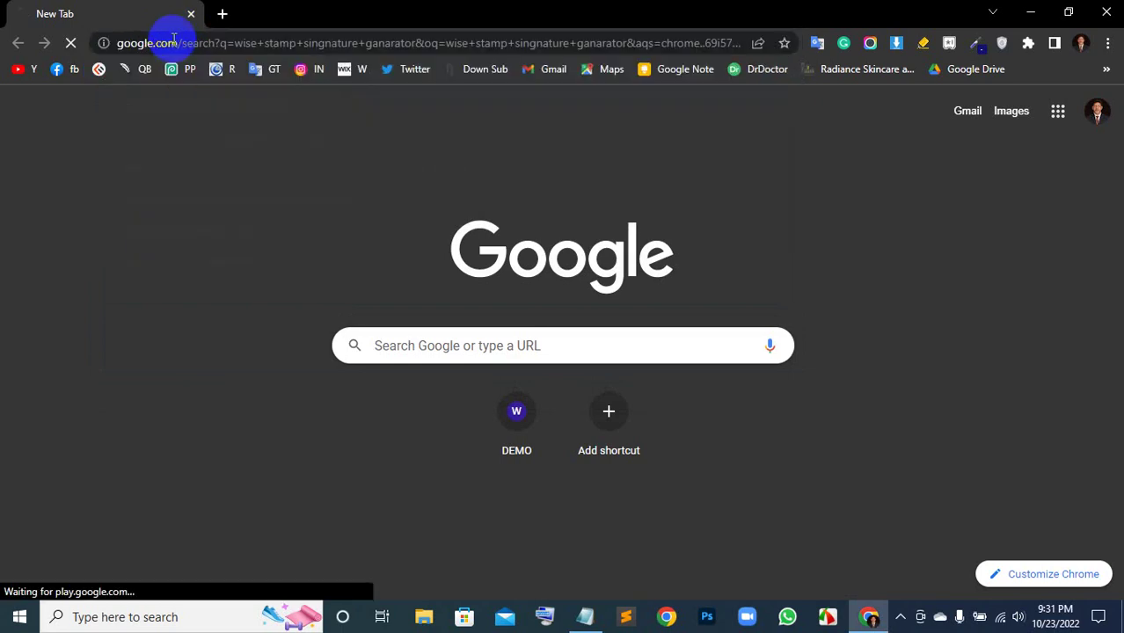
Step: Open the WiseStamp result in a new tab and start the For Individuals signature editor
scroll(277, 428, "down", 1)
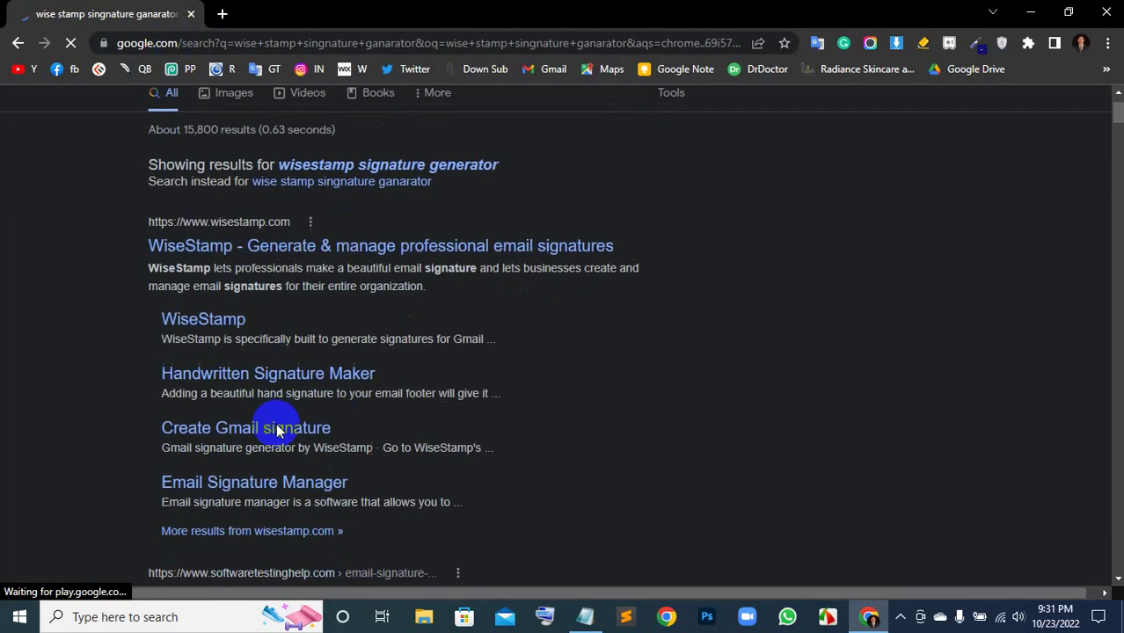
right_click(348, 246)
left_click(374, 256)
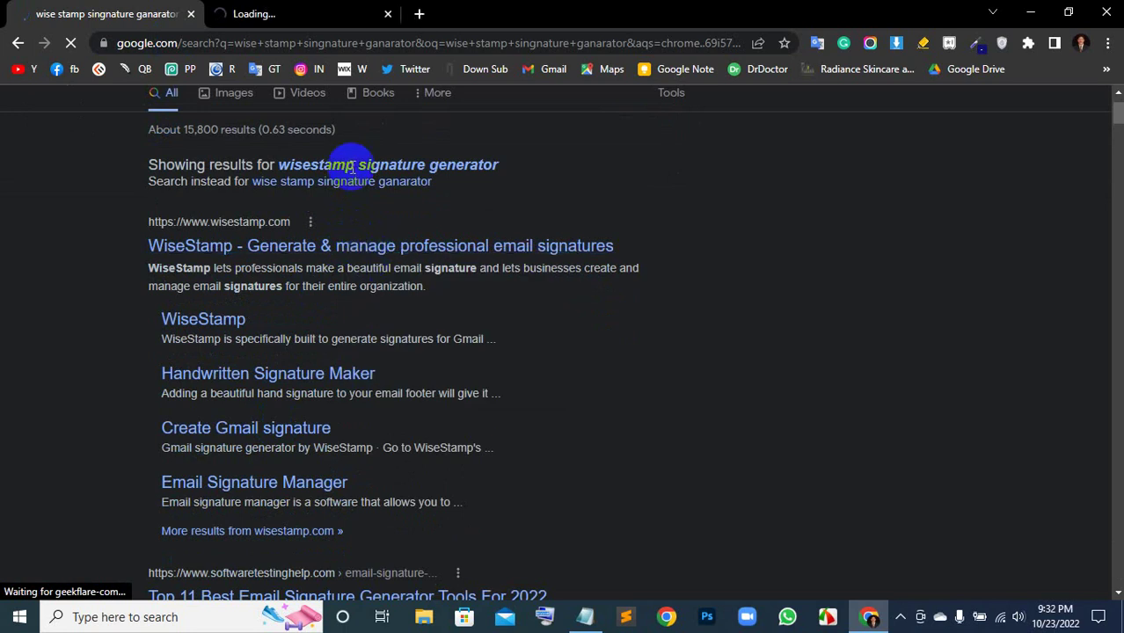
left_click(359, 8)
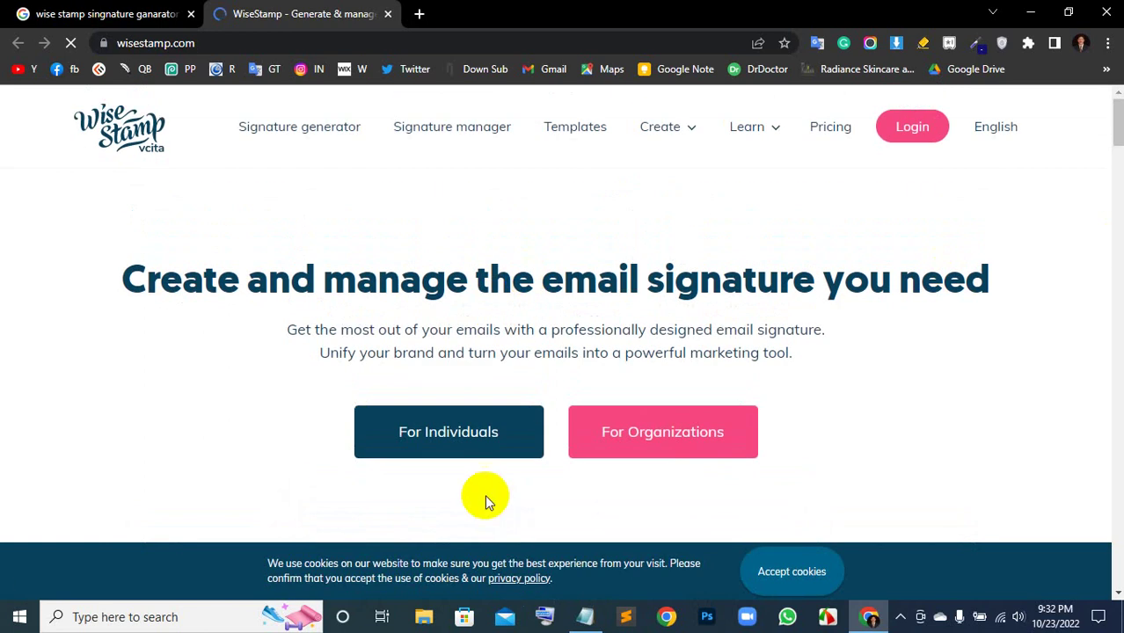
left_click(464, 431)
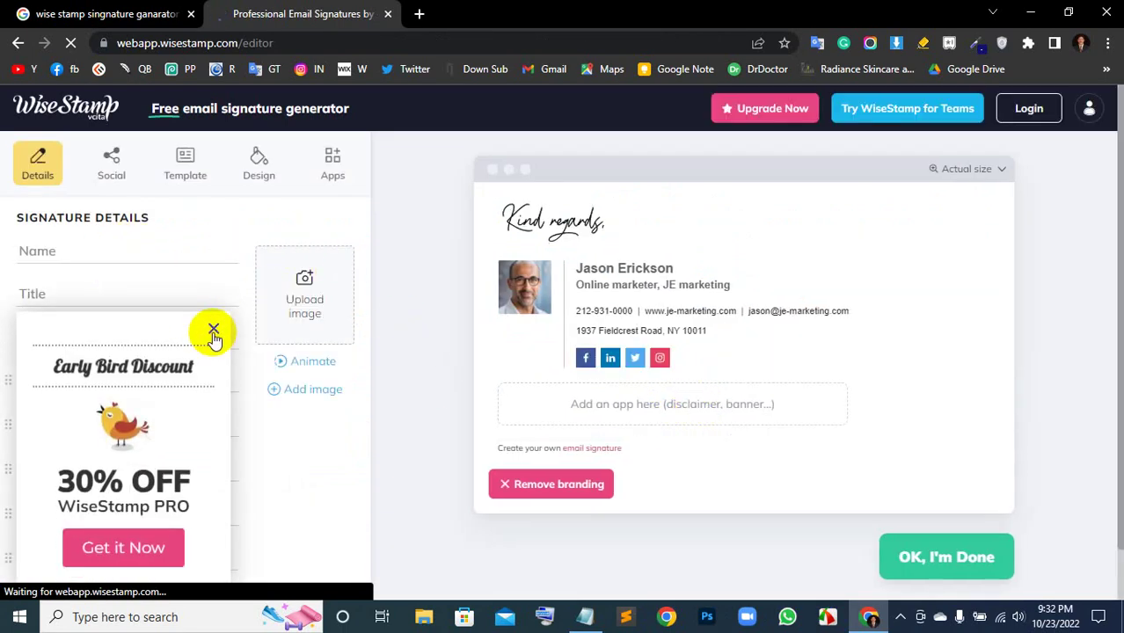
Step: Dismiss the Early Bird discount popup and enter the signer's full name in the Name field
left_click(214, 325)
left_click(192, 251)
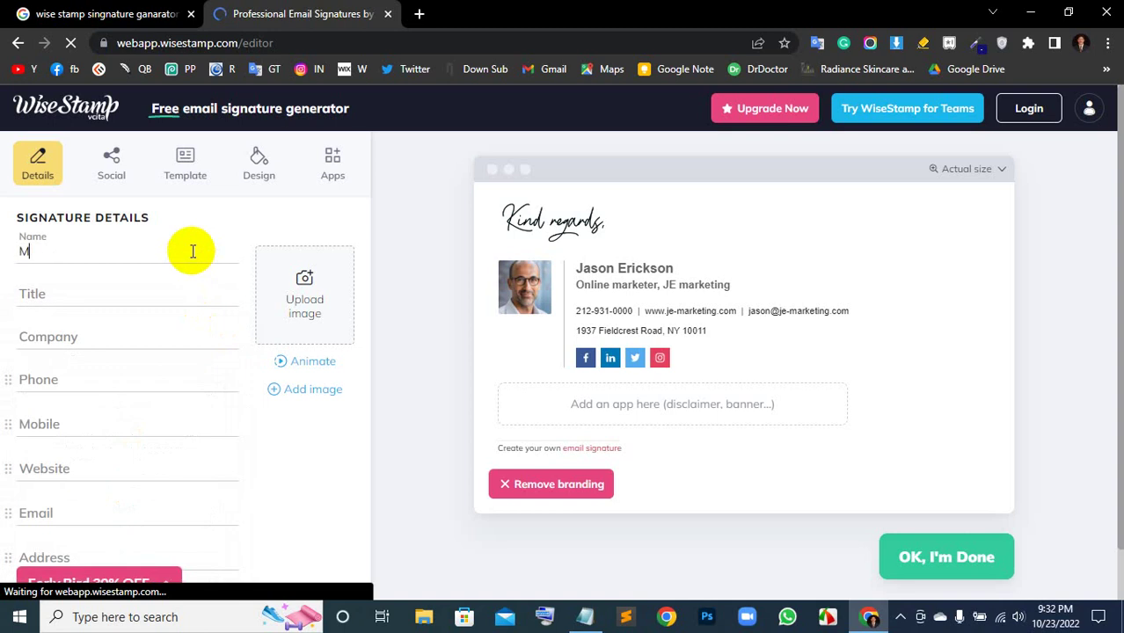
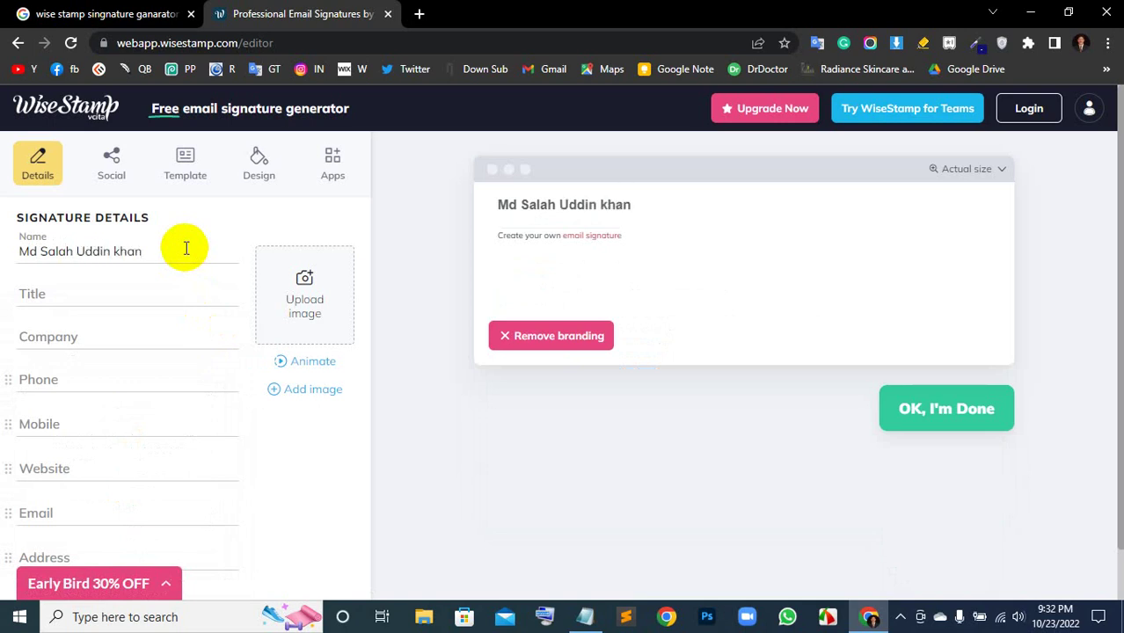
Step: Enter 'Web Designer' as the title and 'Nevadia Technology' as the company
left_click(144, 305)
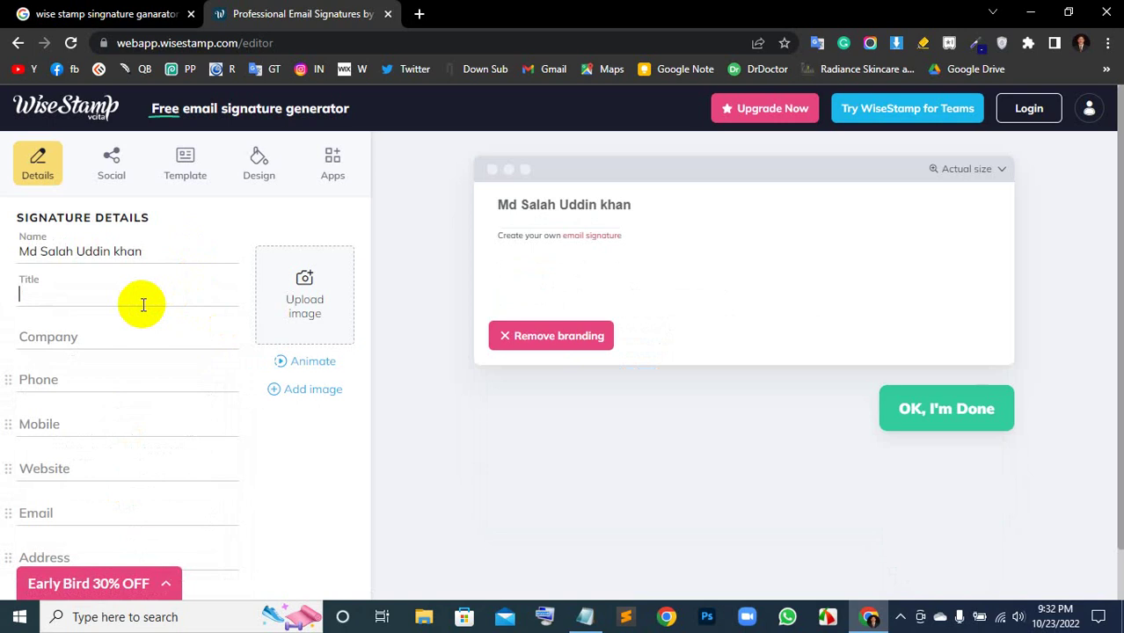
type("Web")
type(" Des")
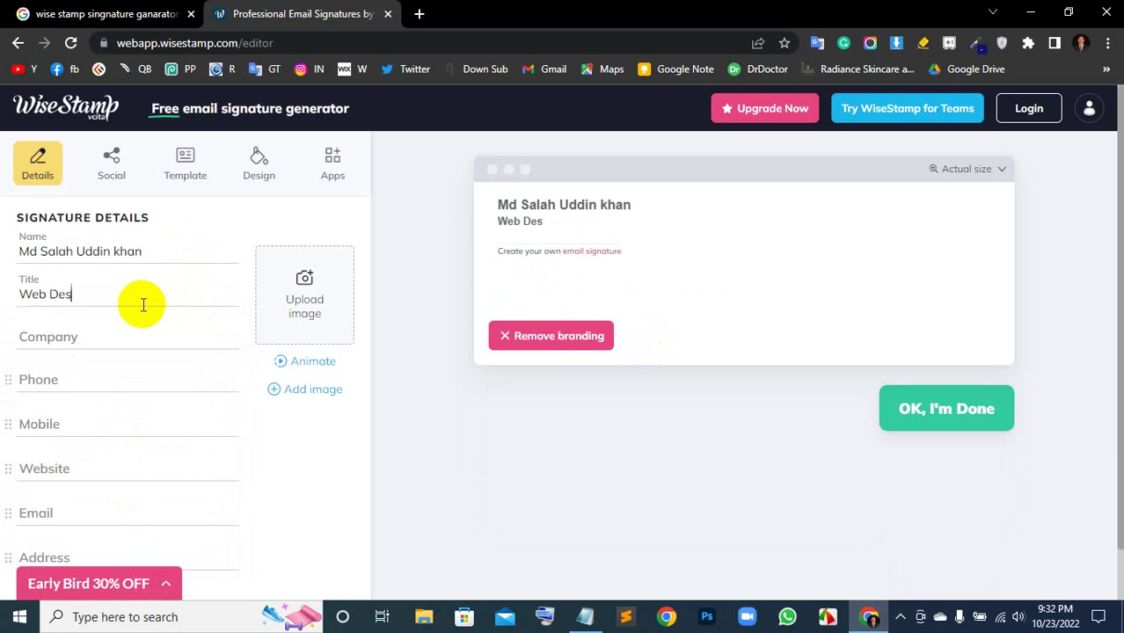
type("igner")
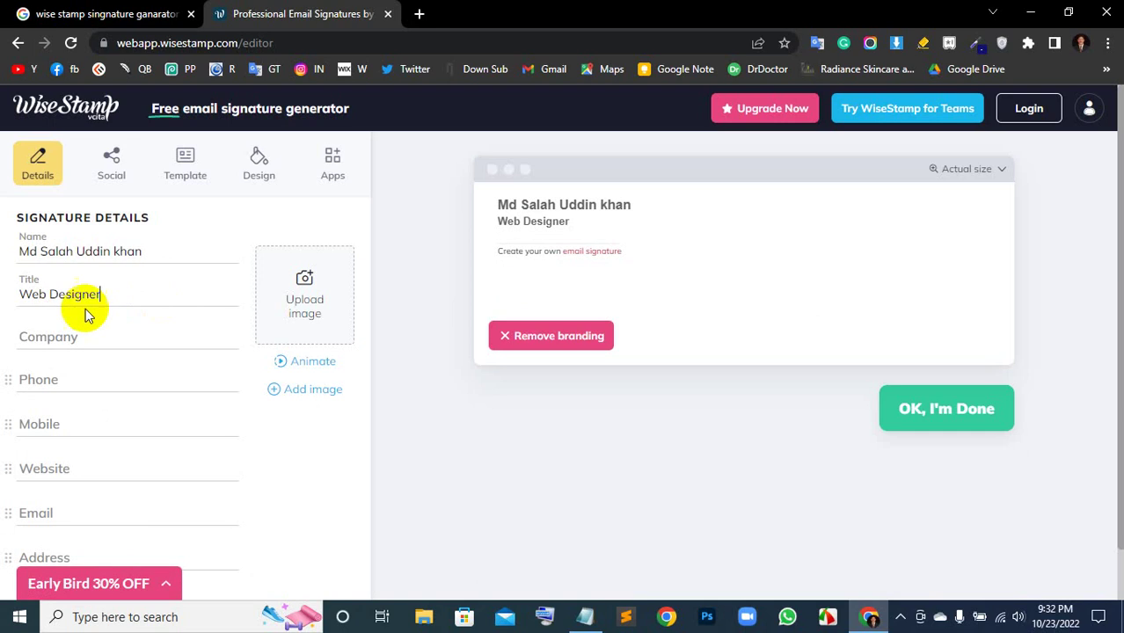
left_click(64, 329)
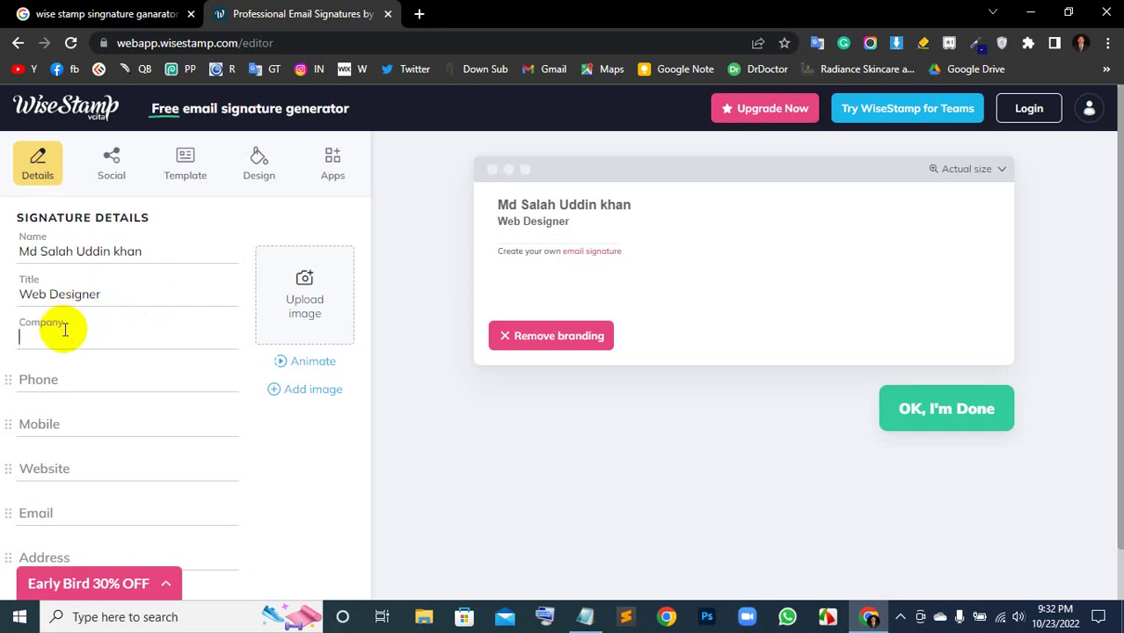
type("Ne")
type("vadia T")
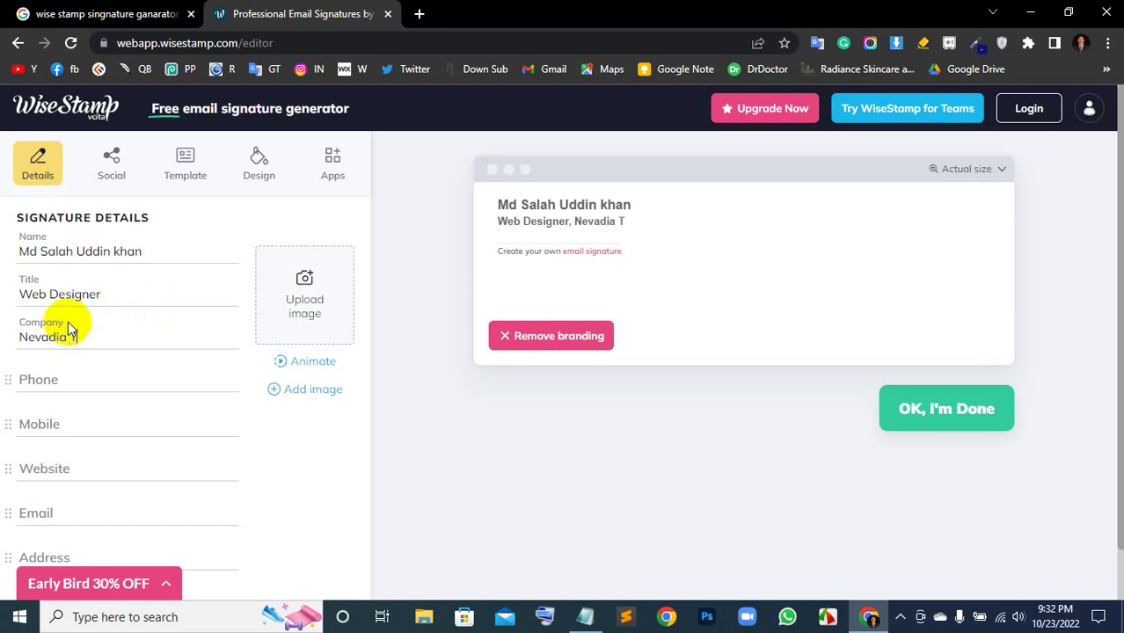
type("Ecno")
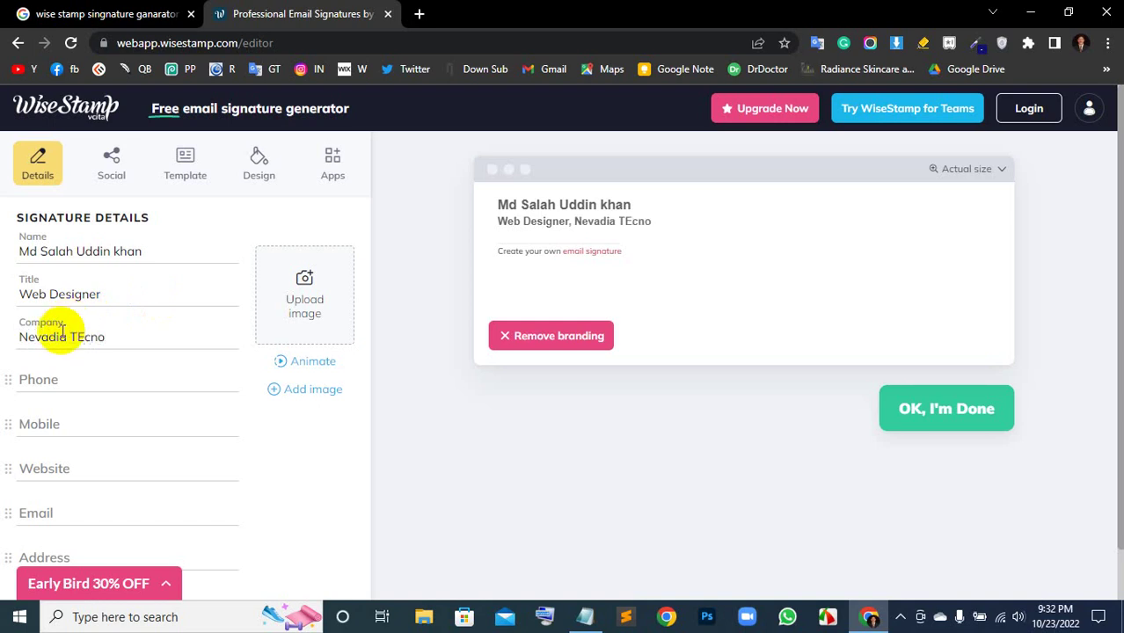
key("BackSpace")
key("BackSpace")
key("BackSpace")
key("BackSpace")
type("ec")
type("hnology")
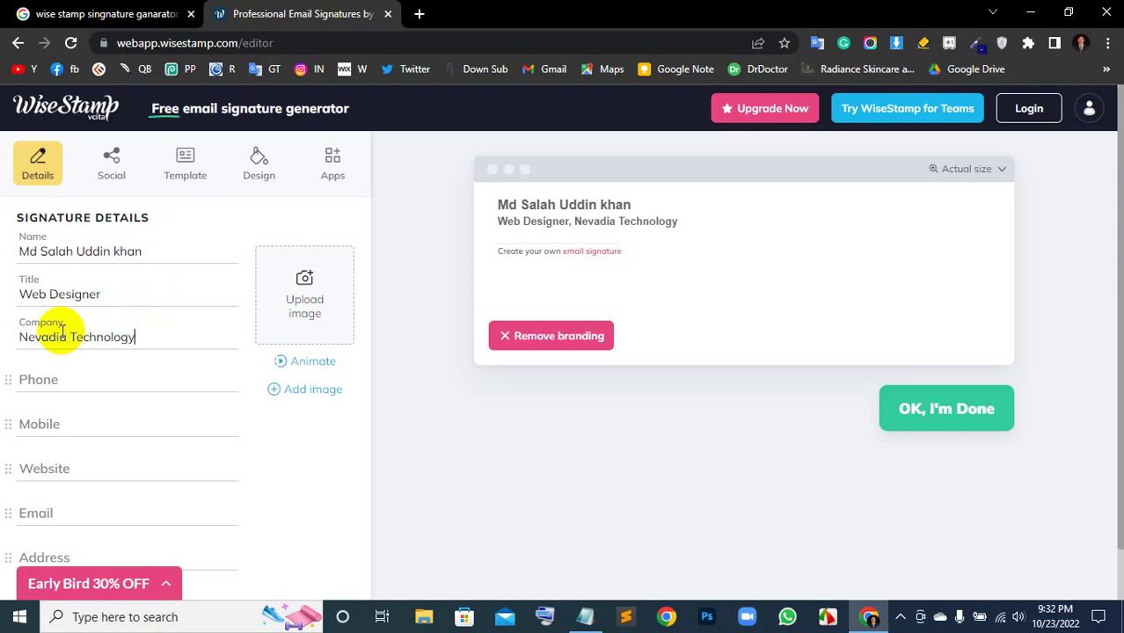
Step: Enter the signer's phone number in the Phone field
left_click(33, 378)
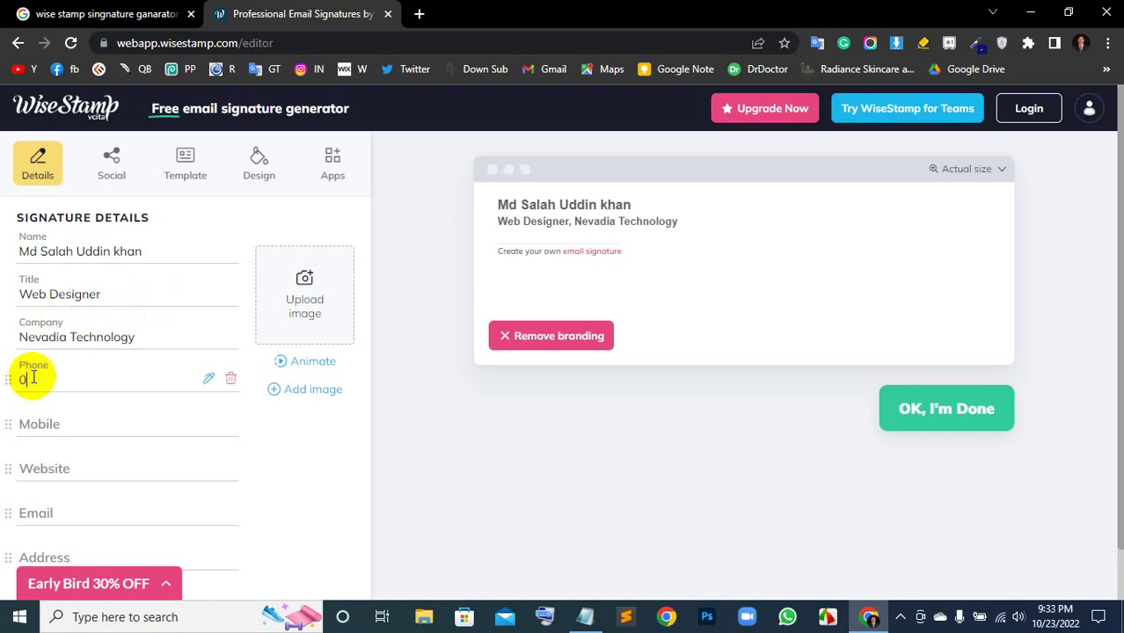
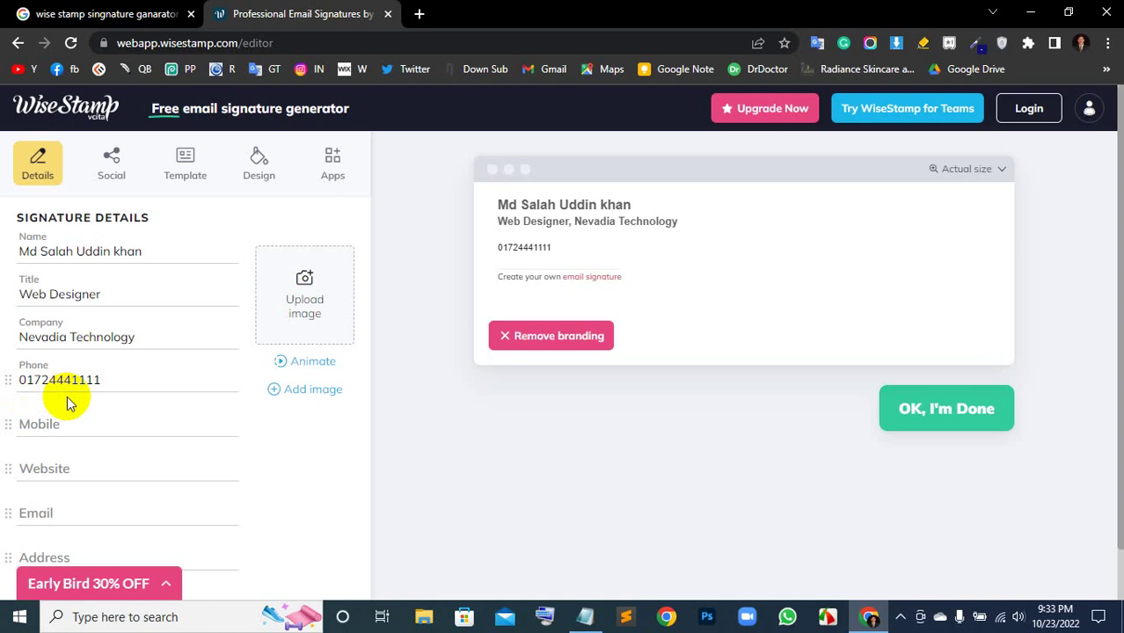
scroll(71, 403, "down", 1)
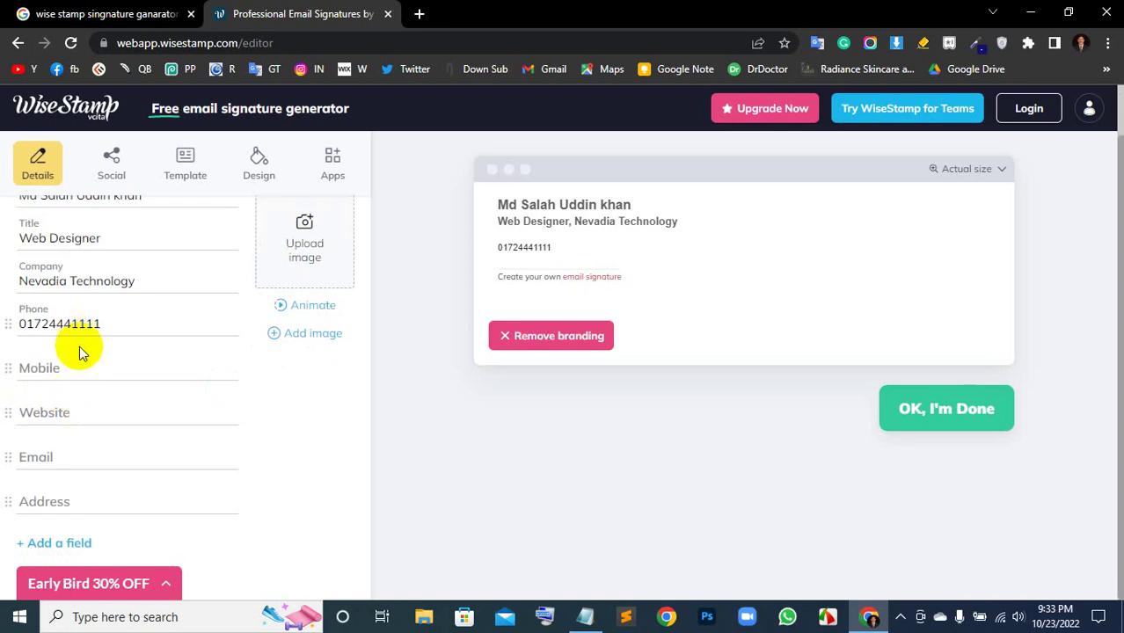
Step: Enter the signer's personal website address in the Website field
left_click(66, 369)
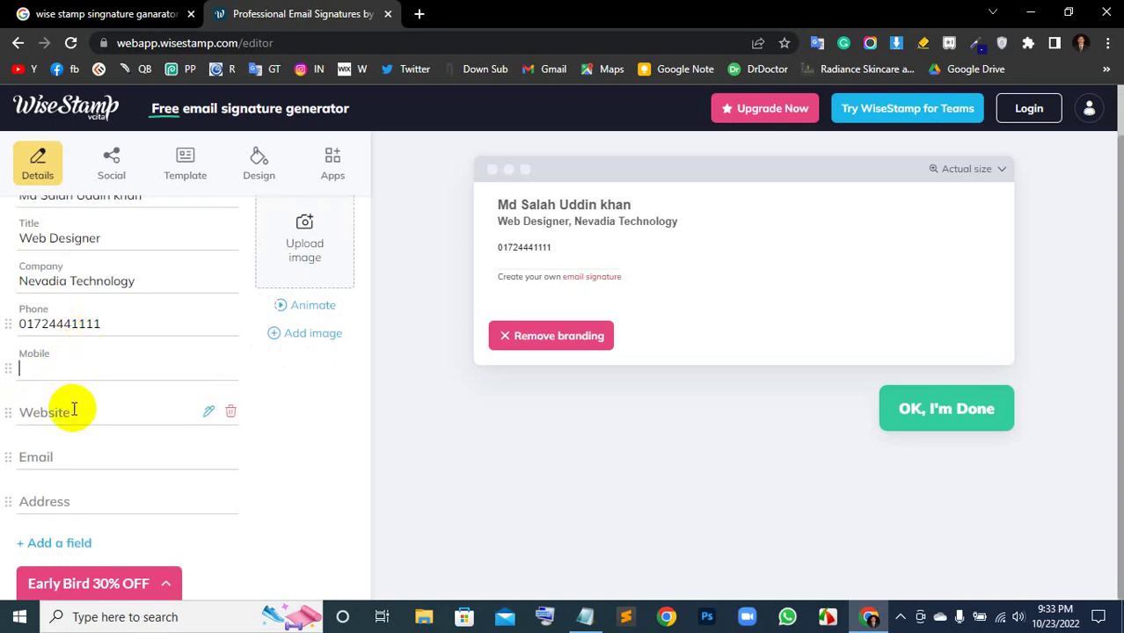
left_click(74, 409)
type("mds")
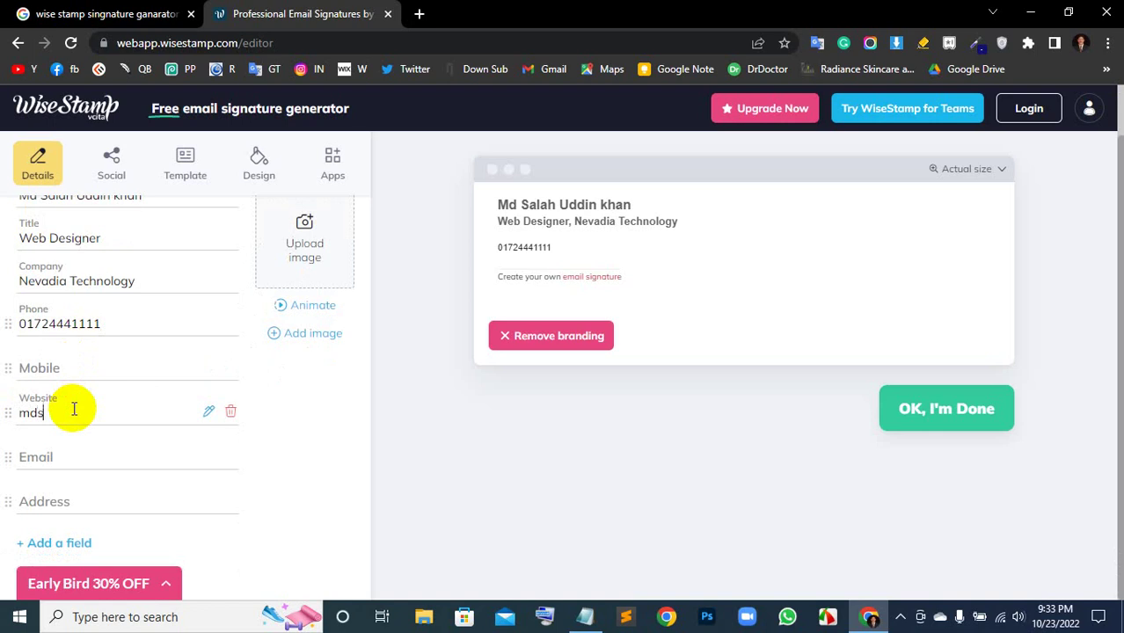
type("alahu")
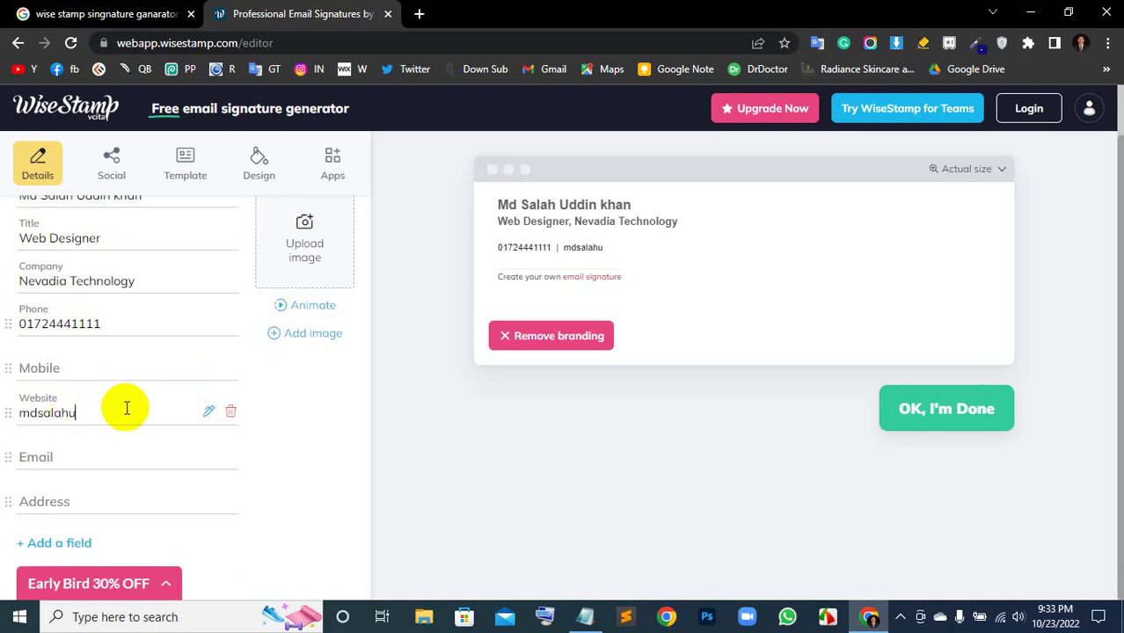
type("ddi")
type("n.")
type("com")
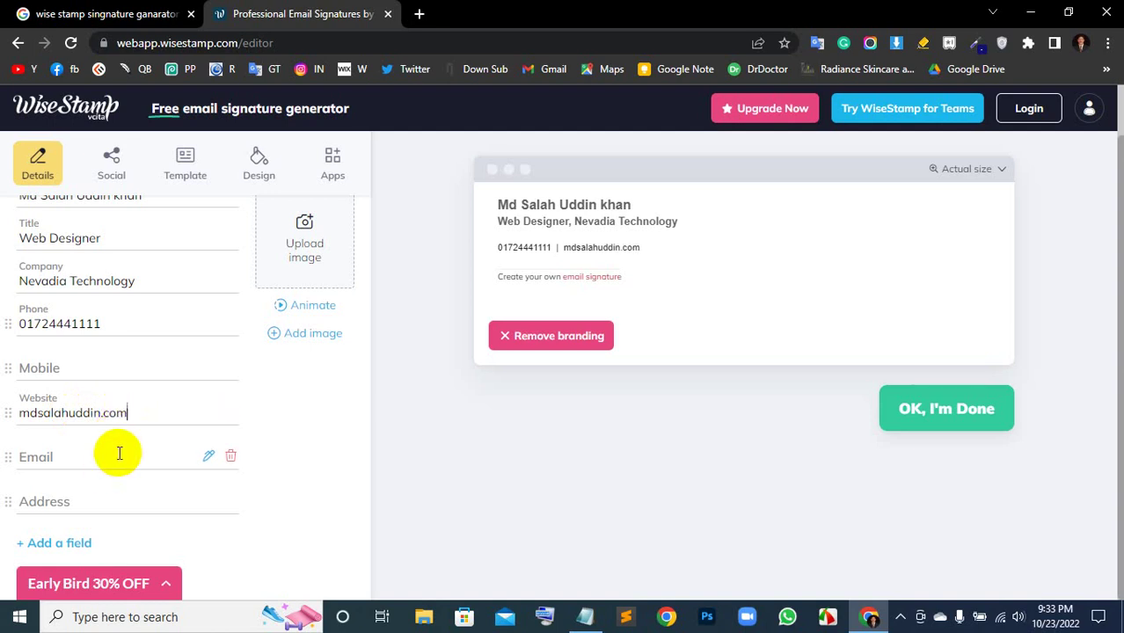
Step: Type the signer's email address into the Email field
left_click(120, 454)
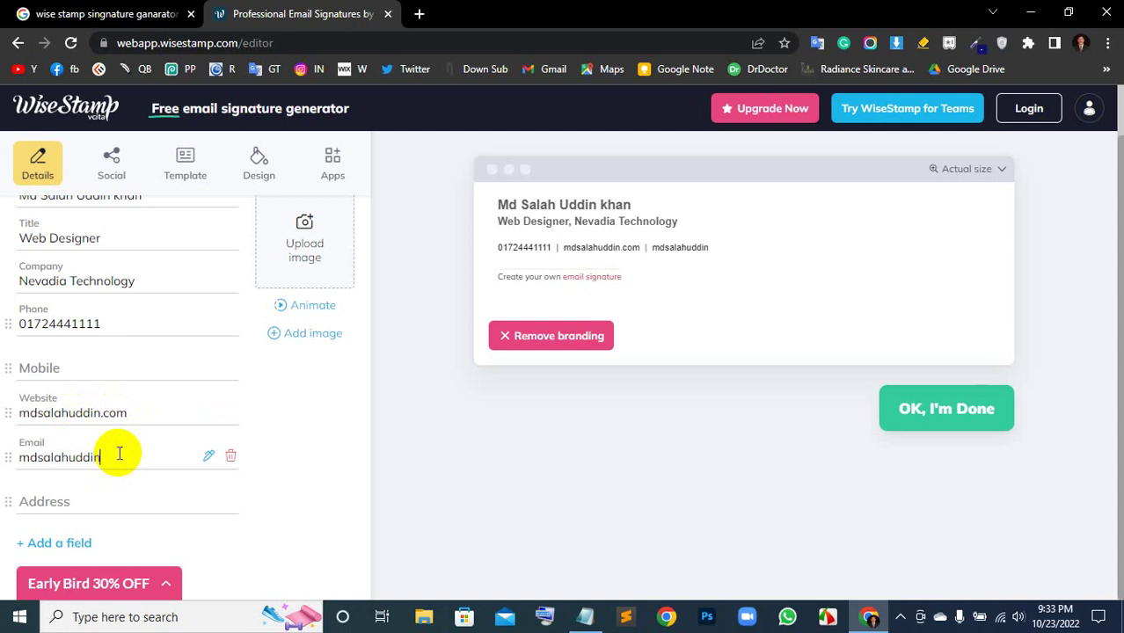
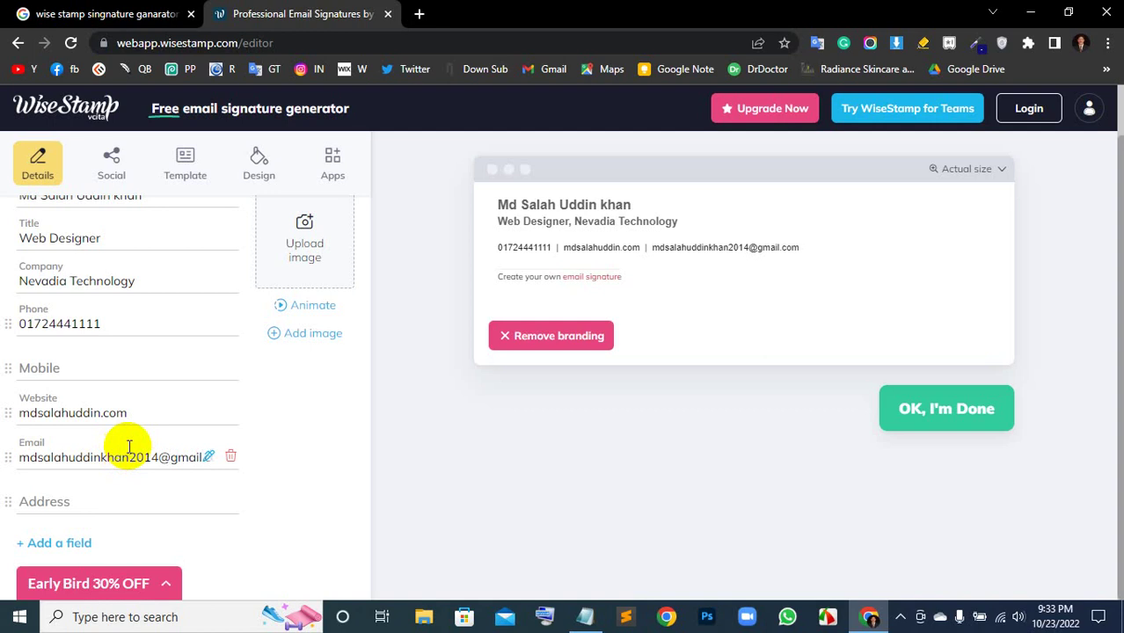
Step: Enter the signer's postal address in the Address field
left_click(114, 503)
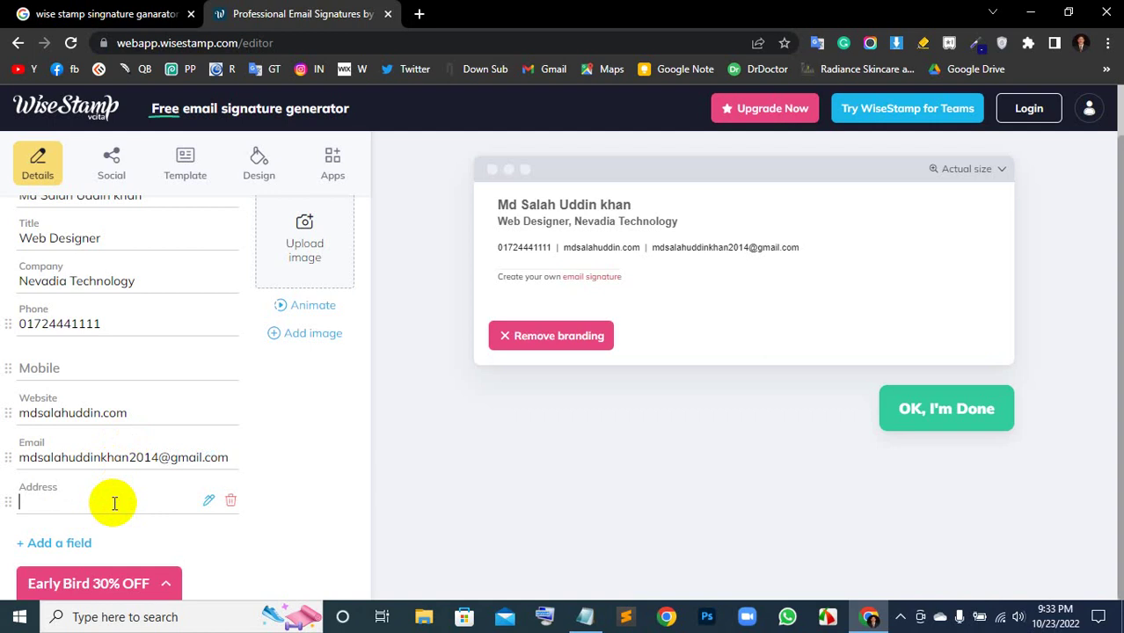
type("The ")
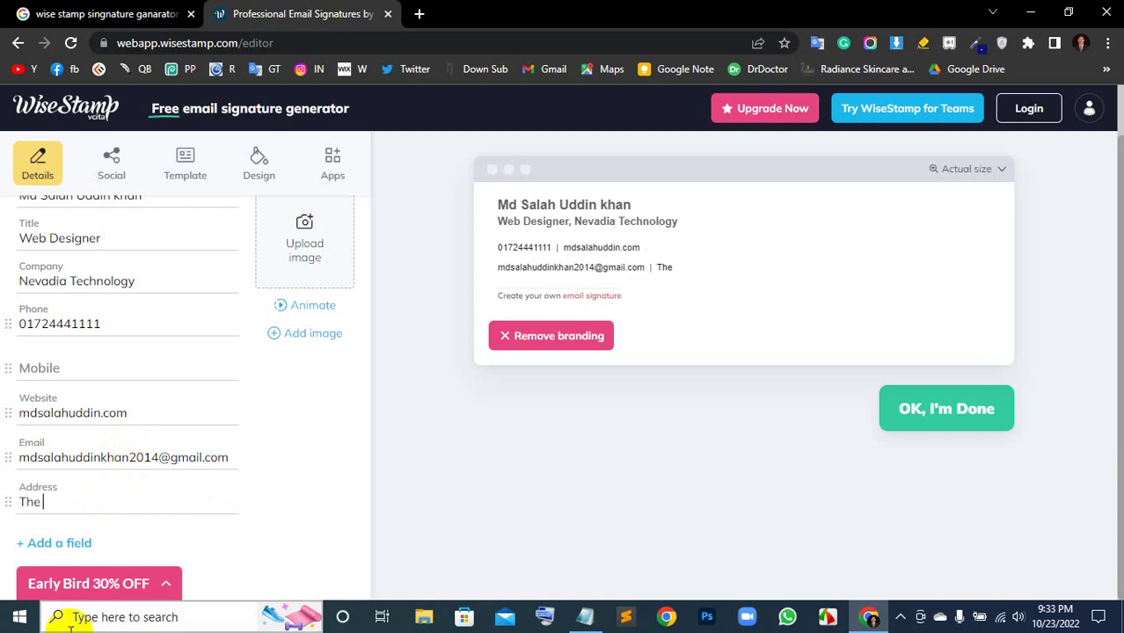
type("Sineen")
scroll(261, 235, "up", 1)
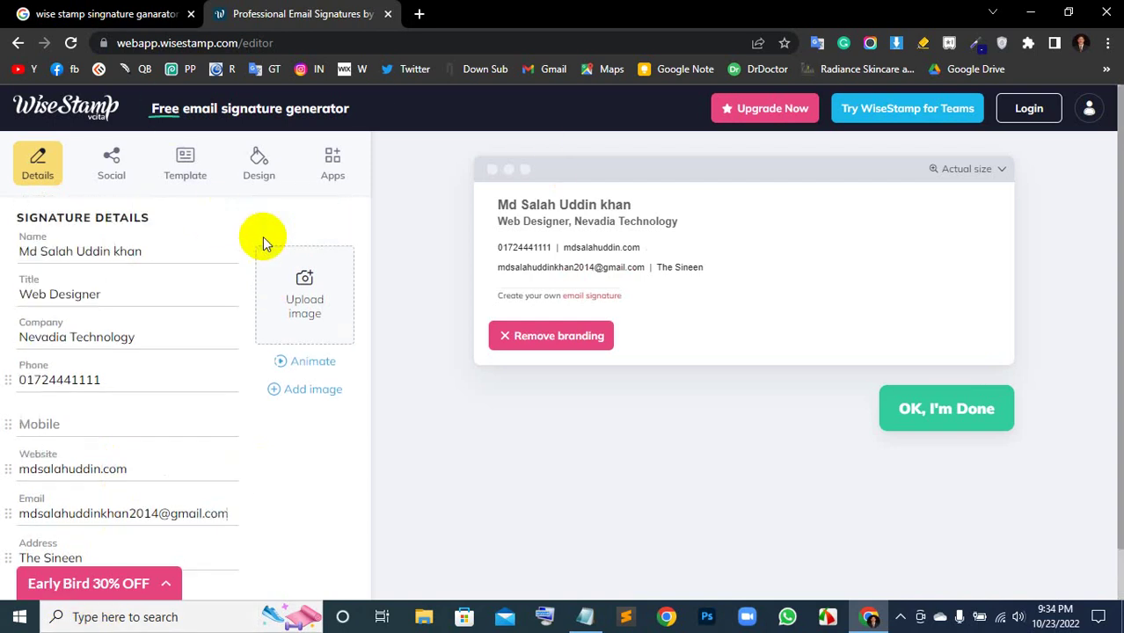
Step: Upload the portrait photo from the Desktop and accept the crop
left_click(306, 294)
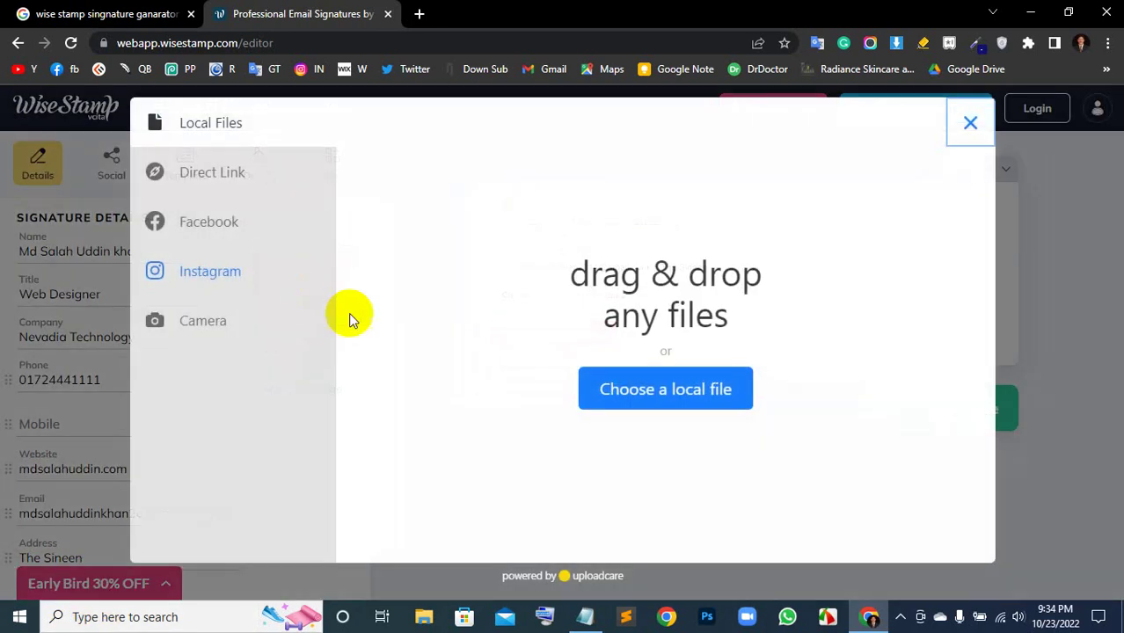
left_click(690, 400)
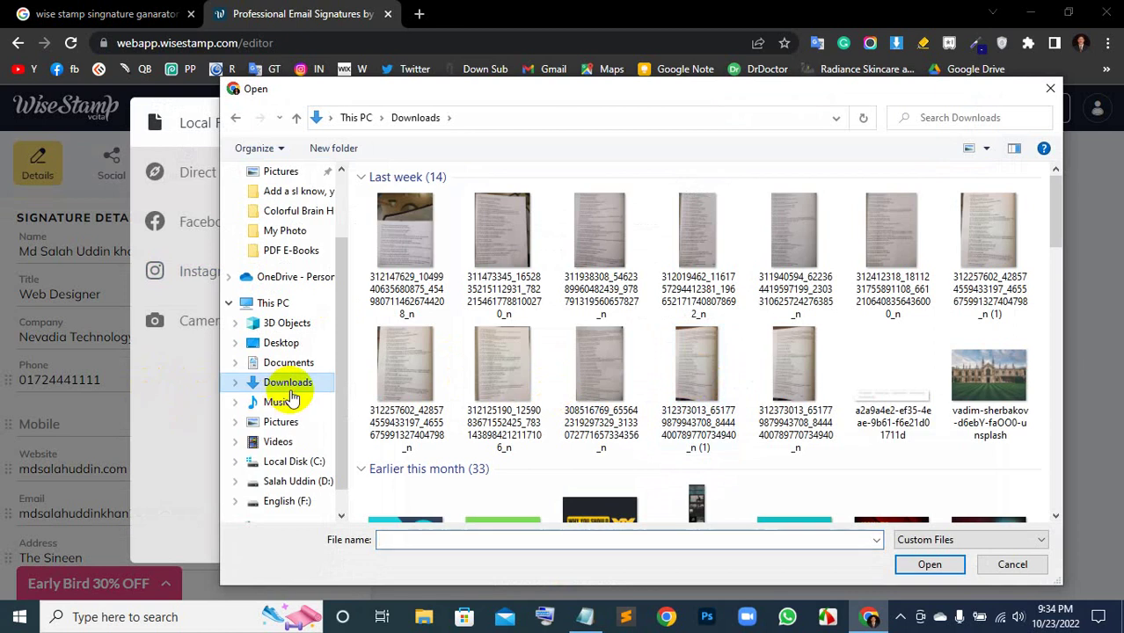
scroll(818, 238, "down", 5)
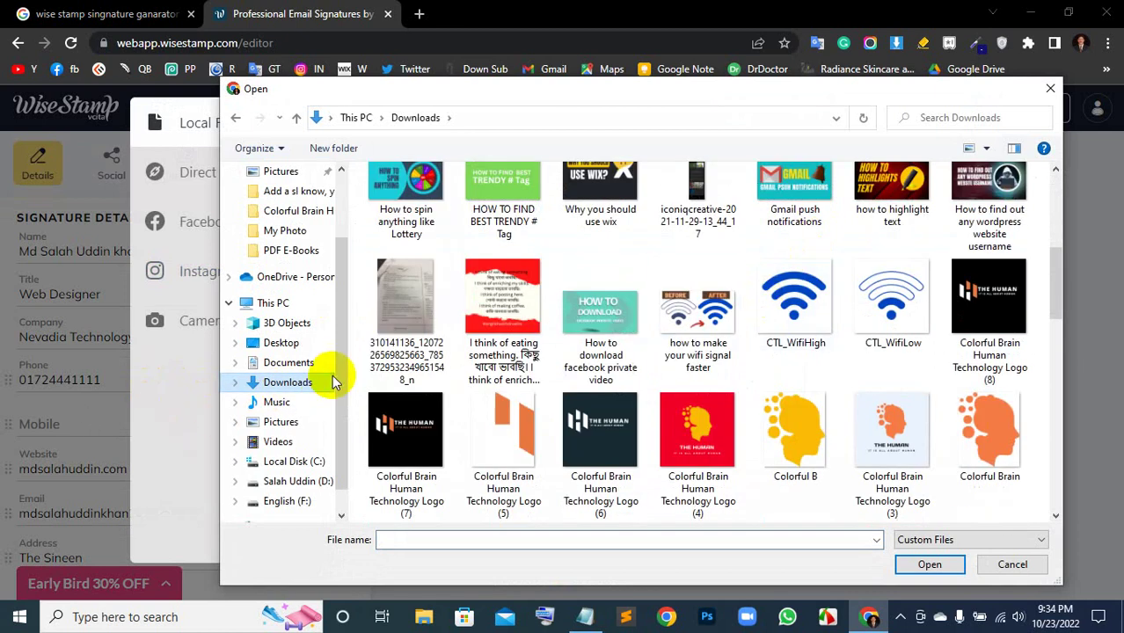
left_click(301, 343)
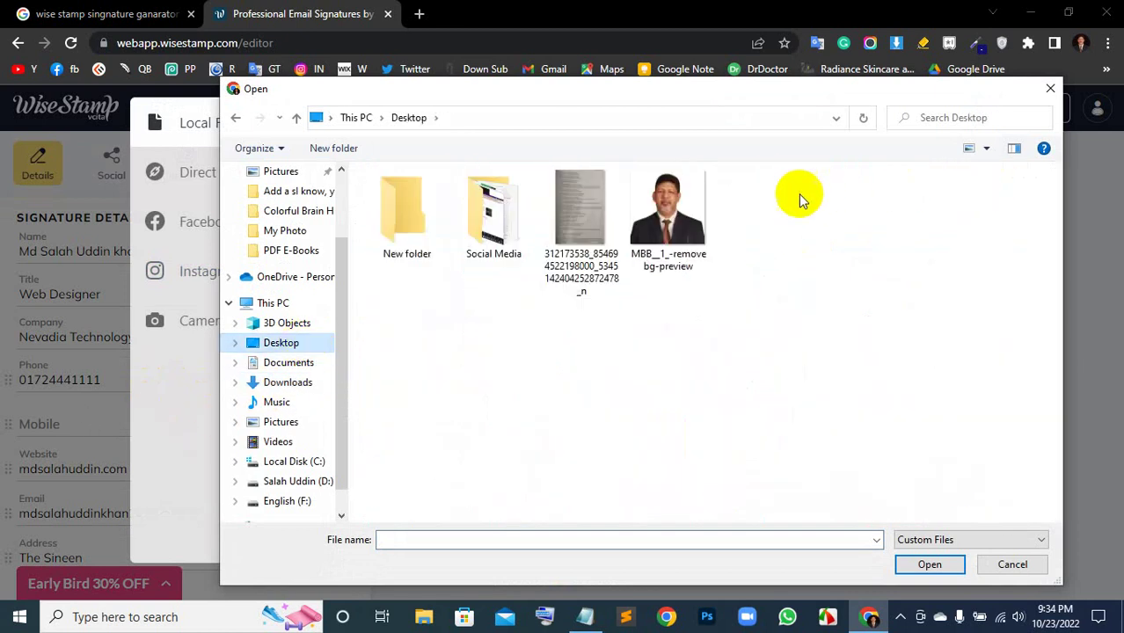
double_click(668, 207)
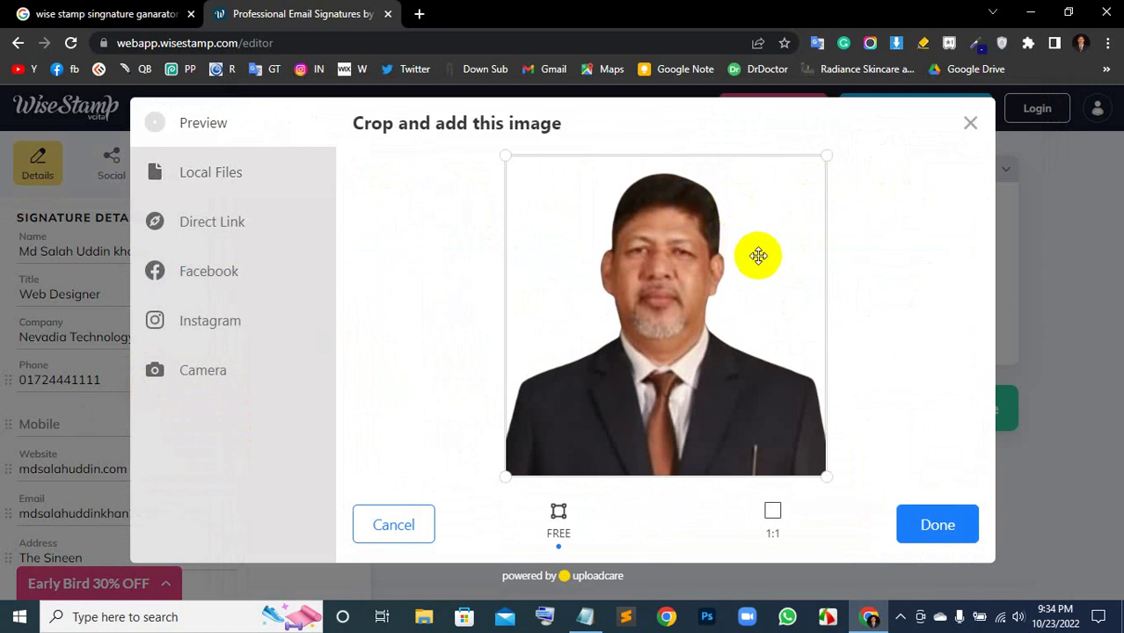
left_click(935, 535)
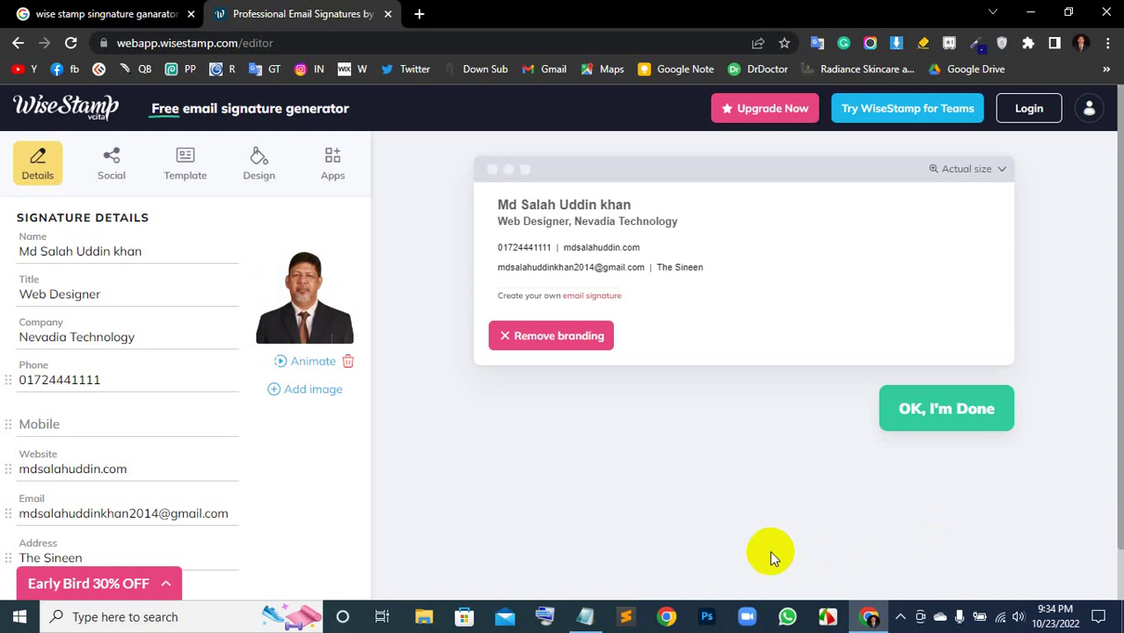
Step: Enter the profile username in the Facebook social field and copy it
left_click(110, 164)
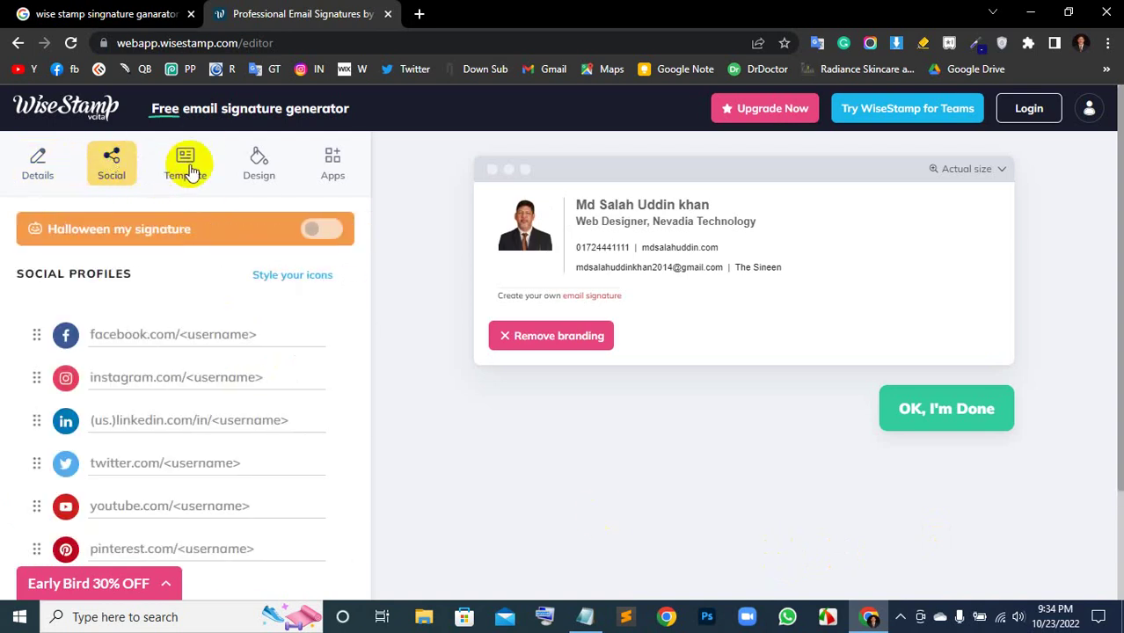
left_click(209, 331)
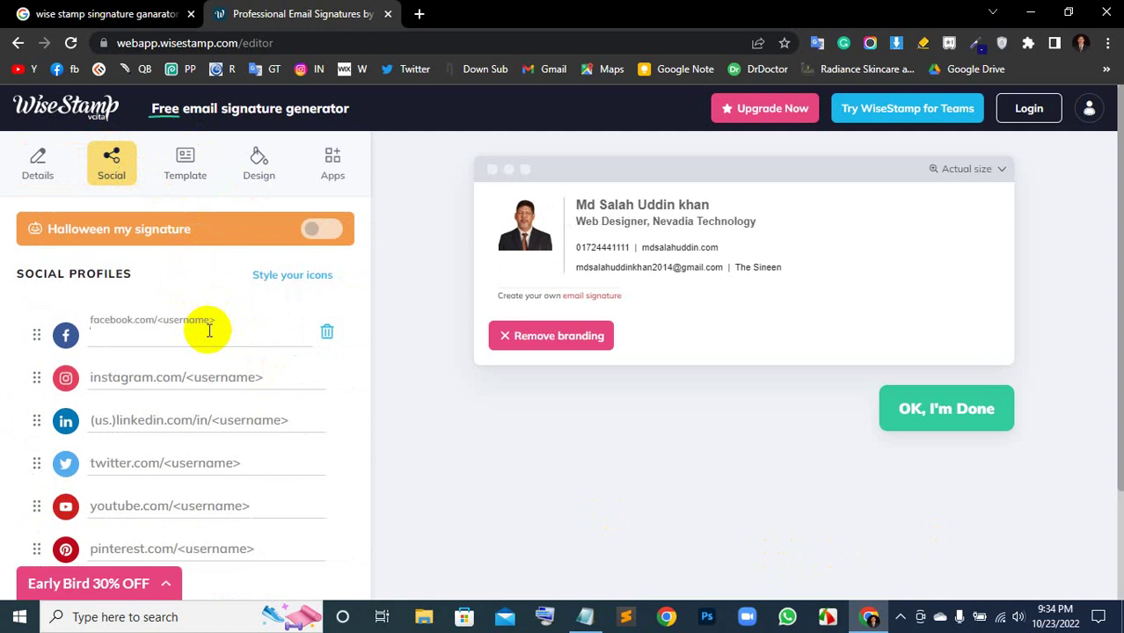
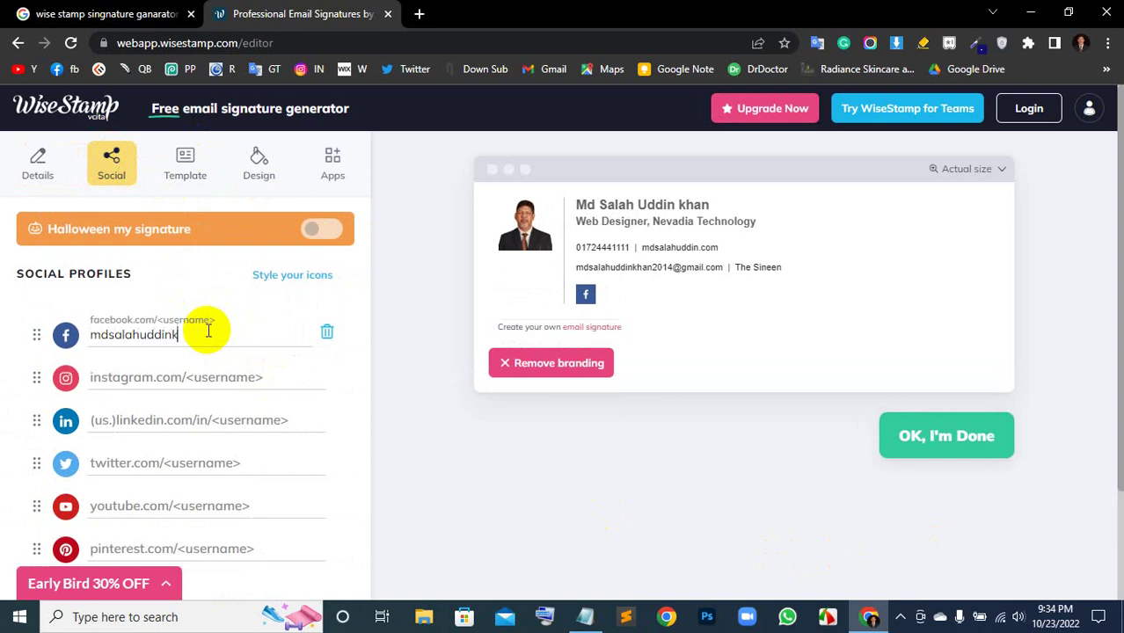
double_click(208, 331)
key("ctrl+c")
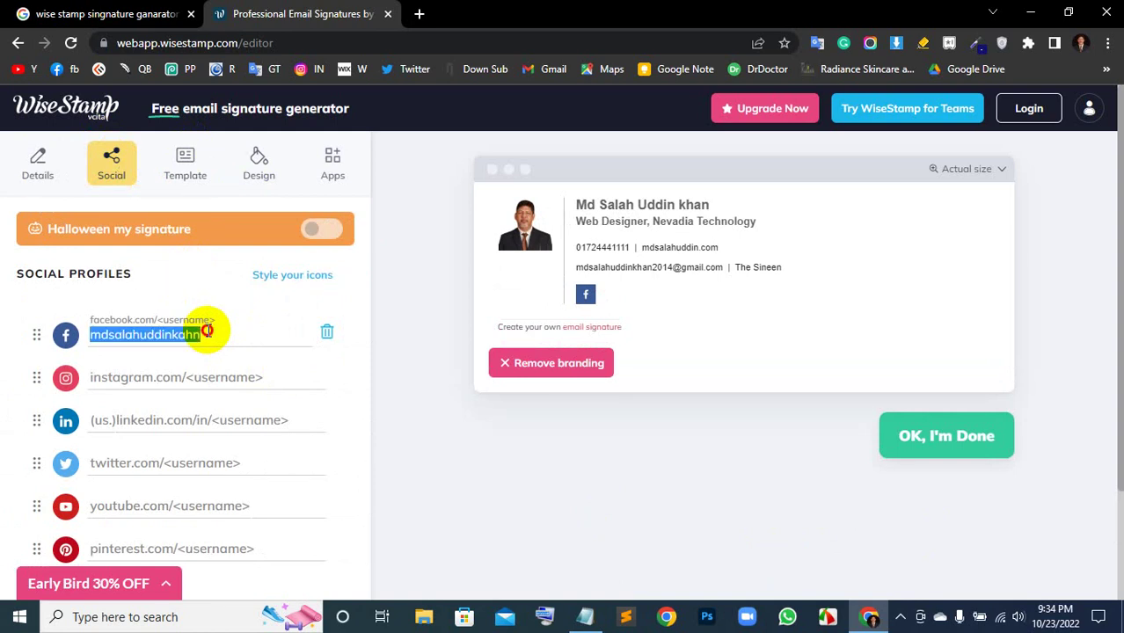
Step: Paste the same username into the Instagram, LinkedIn, Twitter, YouTube and Pinterest fields
left_click(154, 376)
key("ctrl+v")
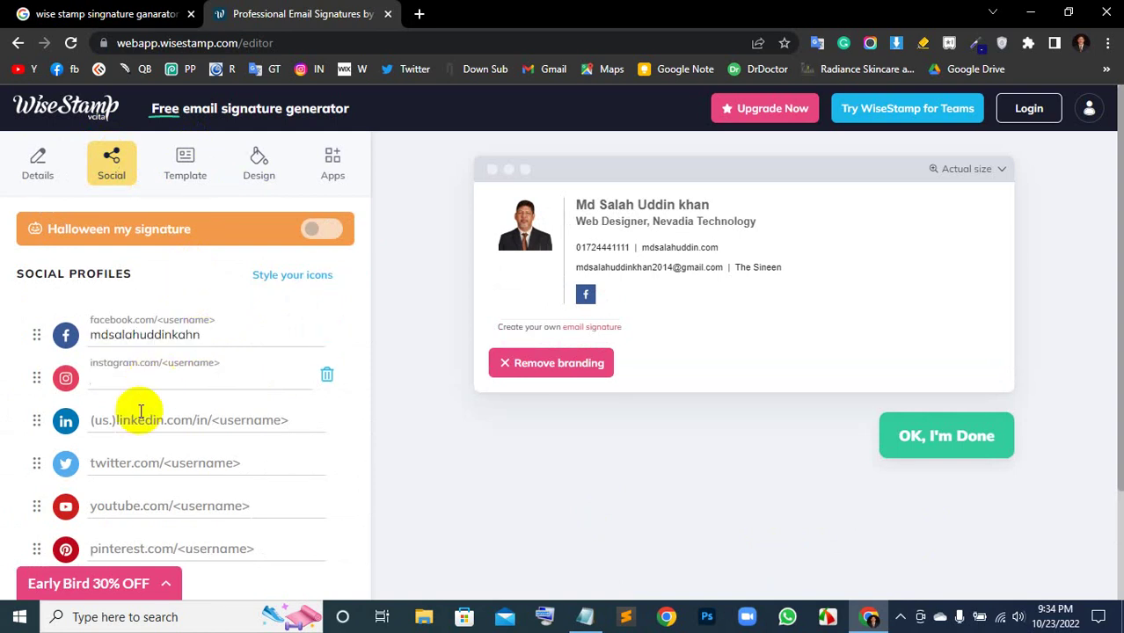
left_click(145, 419)
key("ctrl+v")
left_click(138, 461)
key("ctrl+v")
left_click(132, 503)
key("ctrl+v")
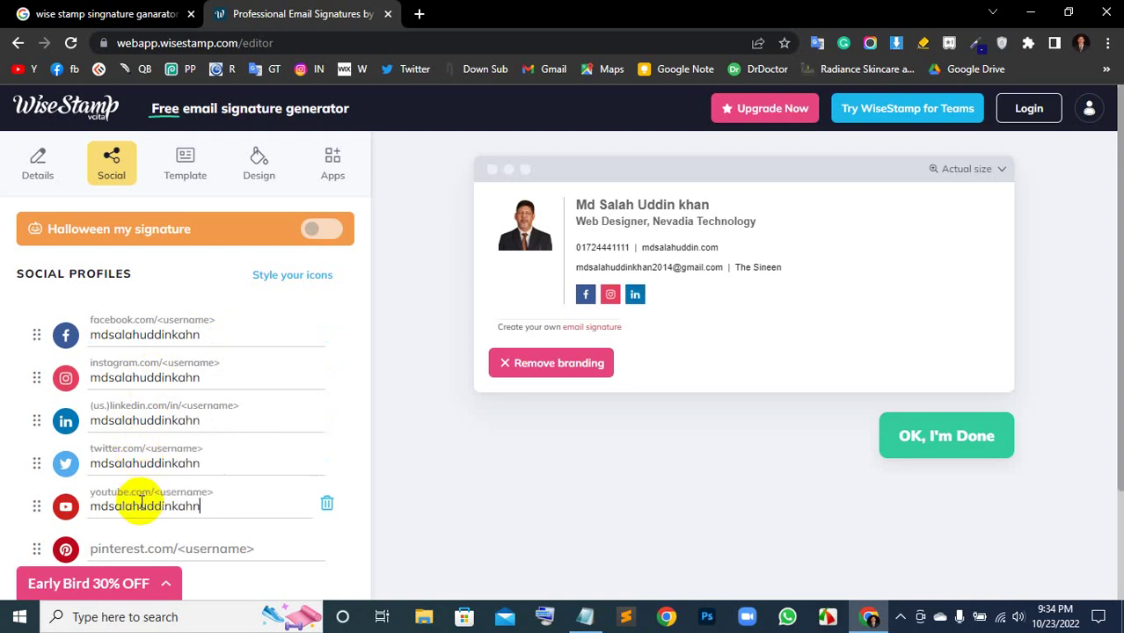
left_click(130, 547)
key("ctrl+v")
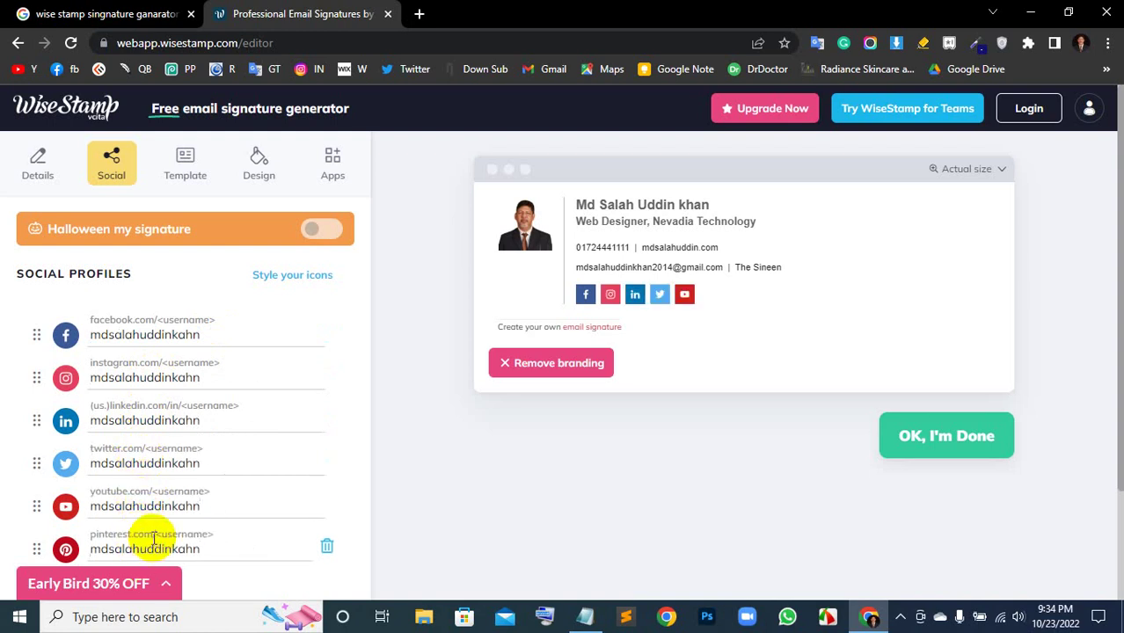
Step: Switch the signature to the Horizontal template
left_click(174, 179)
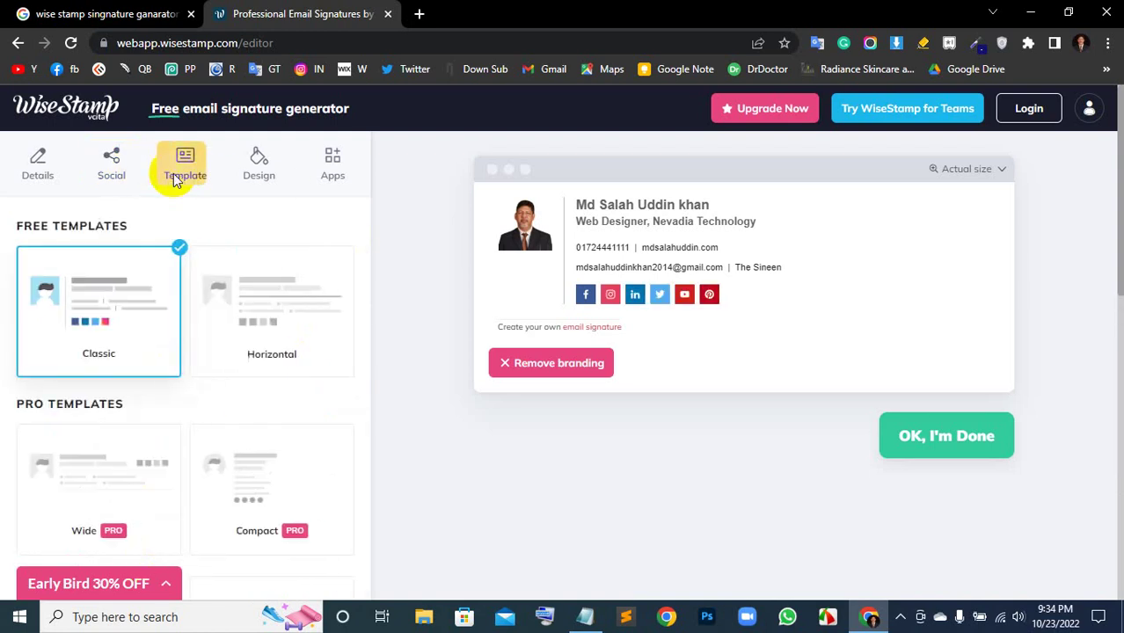
left_click(267, 297)
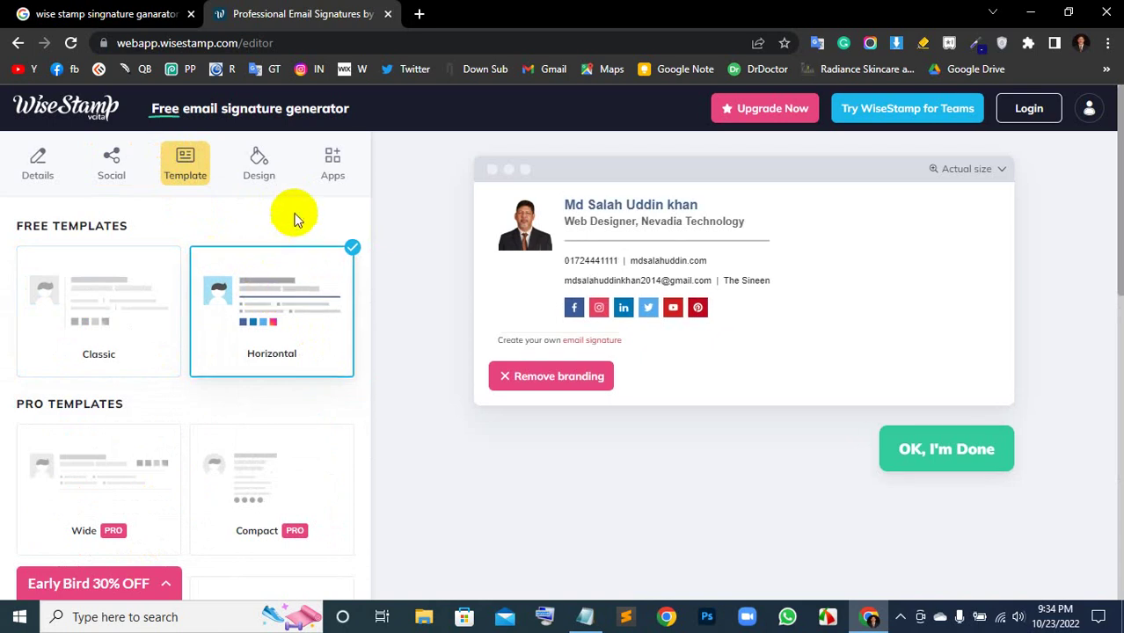
left_click(259, 167)
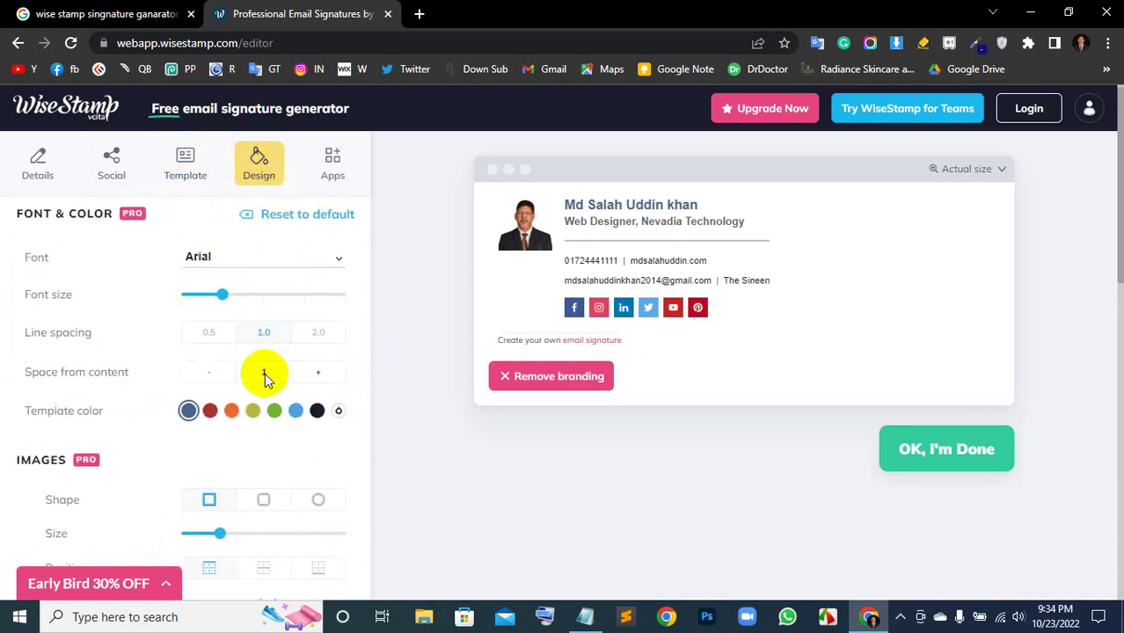
Step: Set the social icons to the circle shape and enlarge them with the Size slider
scroll(263, 378, "down", 4)
scroll(263, 384, "down", 3)
scroll(260, 376, "down", 2)
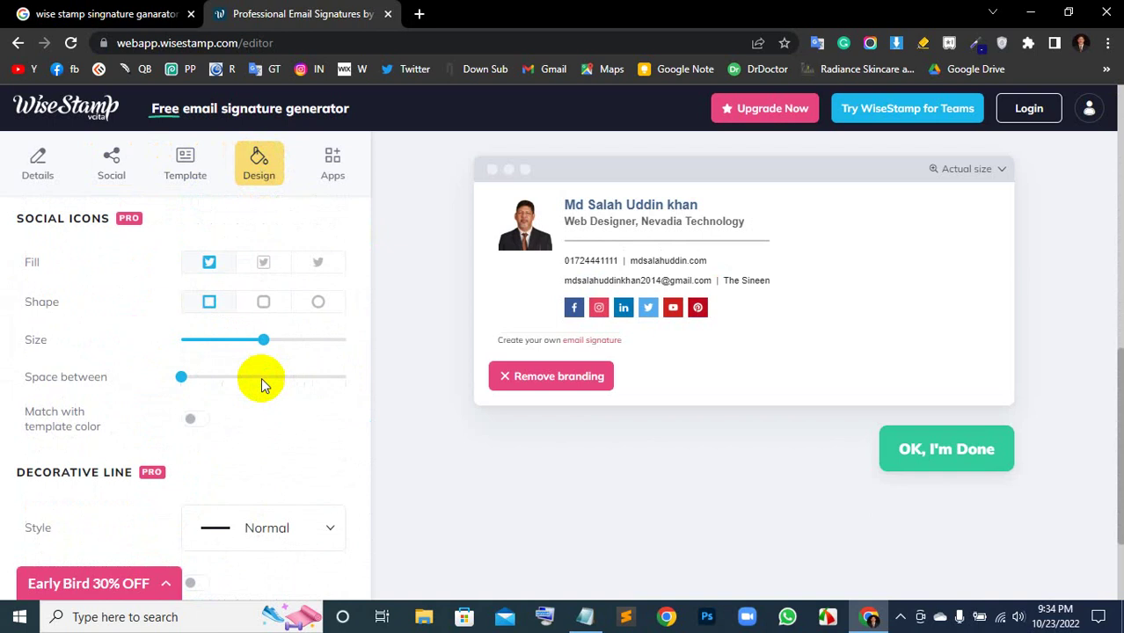
left_click(320, 304)
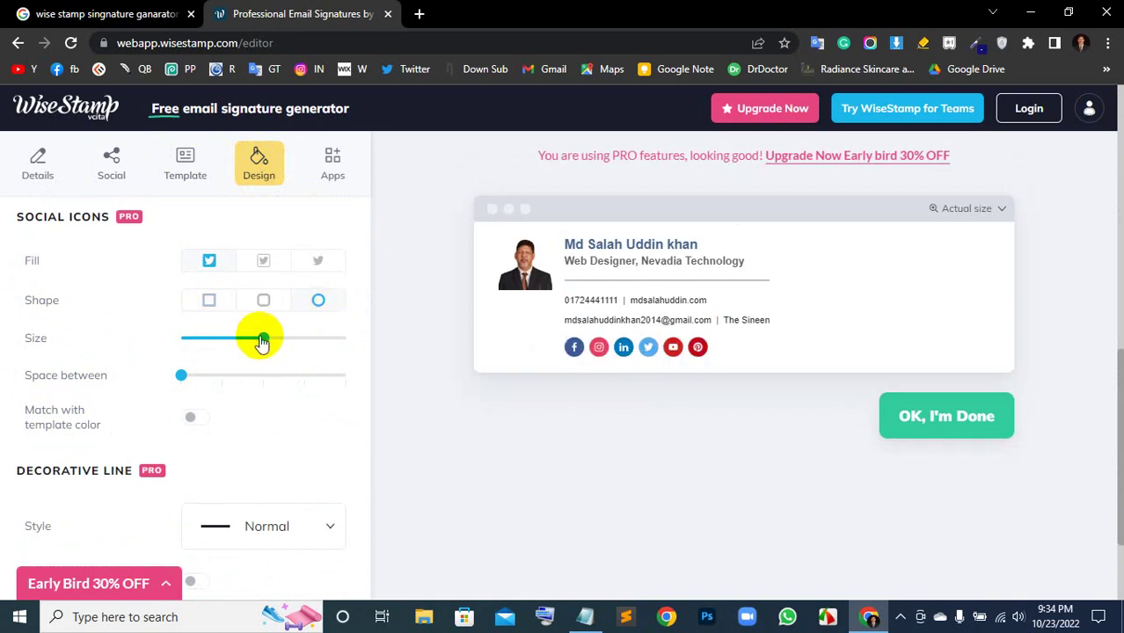
left_click_drag(263, 339, 299, 342)
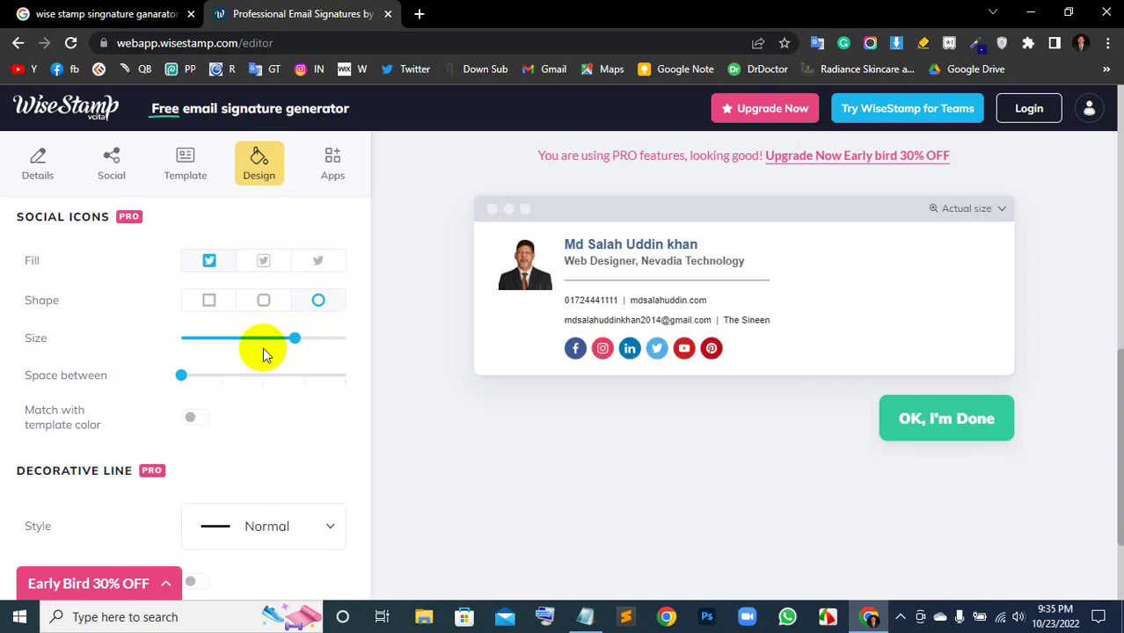
scroll(283, 405, "down", 2)
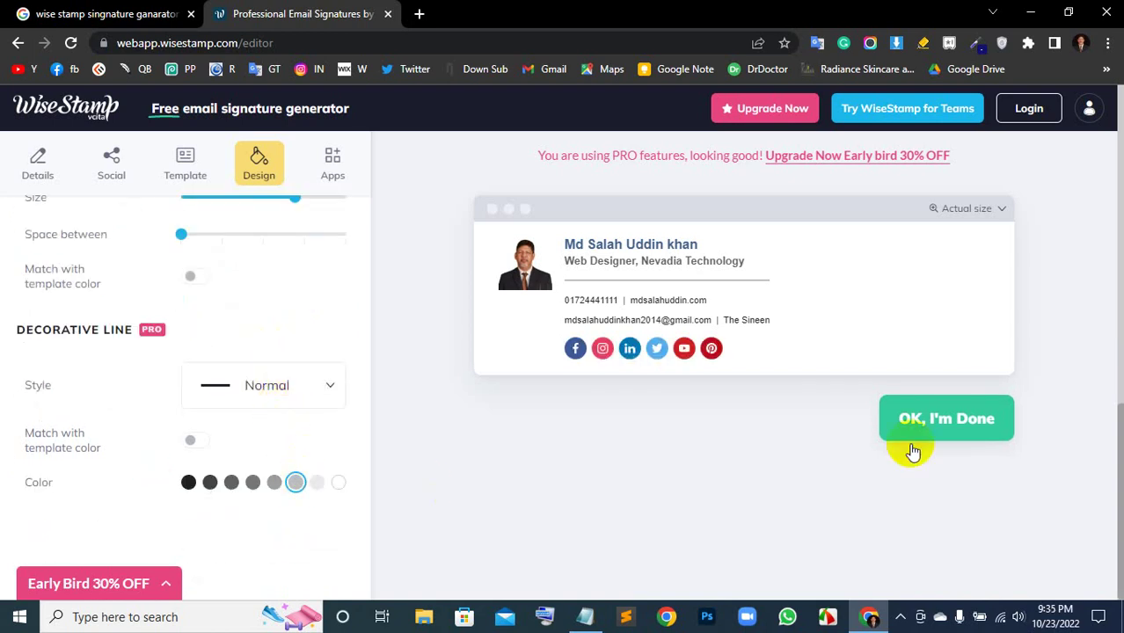
scroll(1019, 310, "up", 4)
scroll(941, 311, "up", 5)
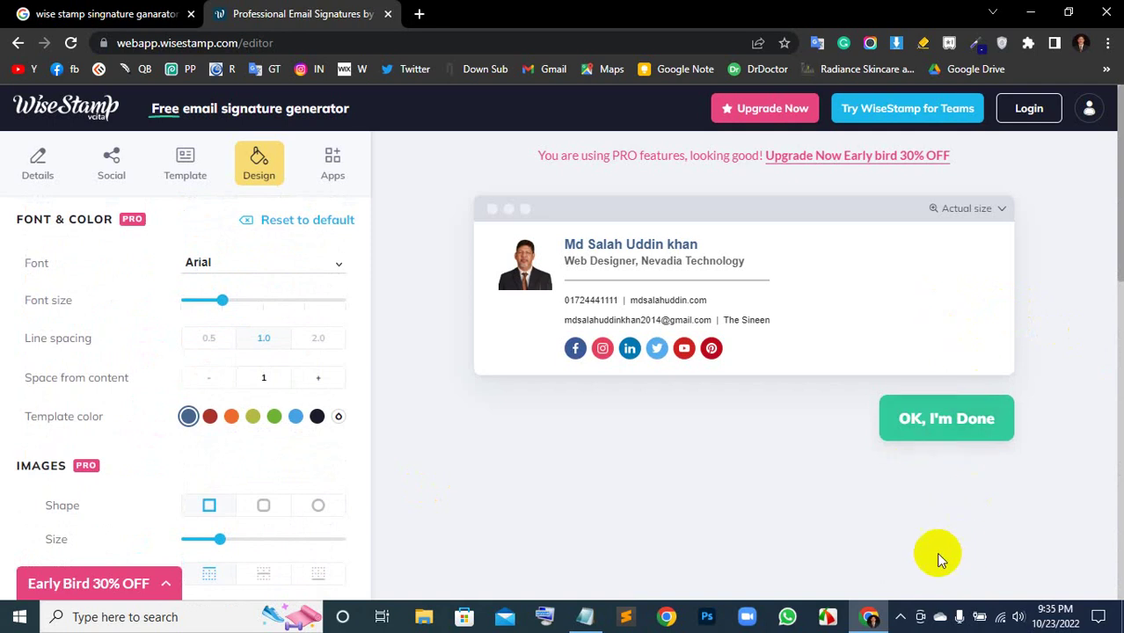
Step: Save the finished signature as 'My Signature' via Google signup, granting WiseStamp account access
left_click(964, 431)
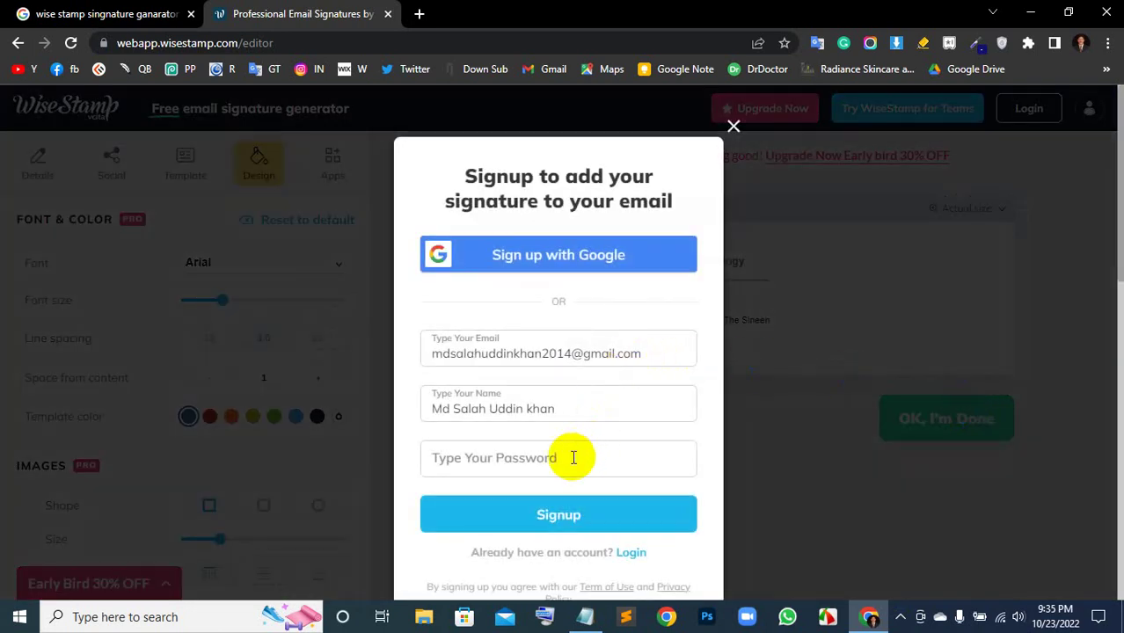
left_click(591, 257)
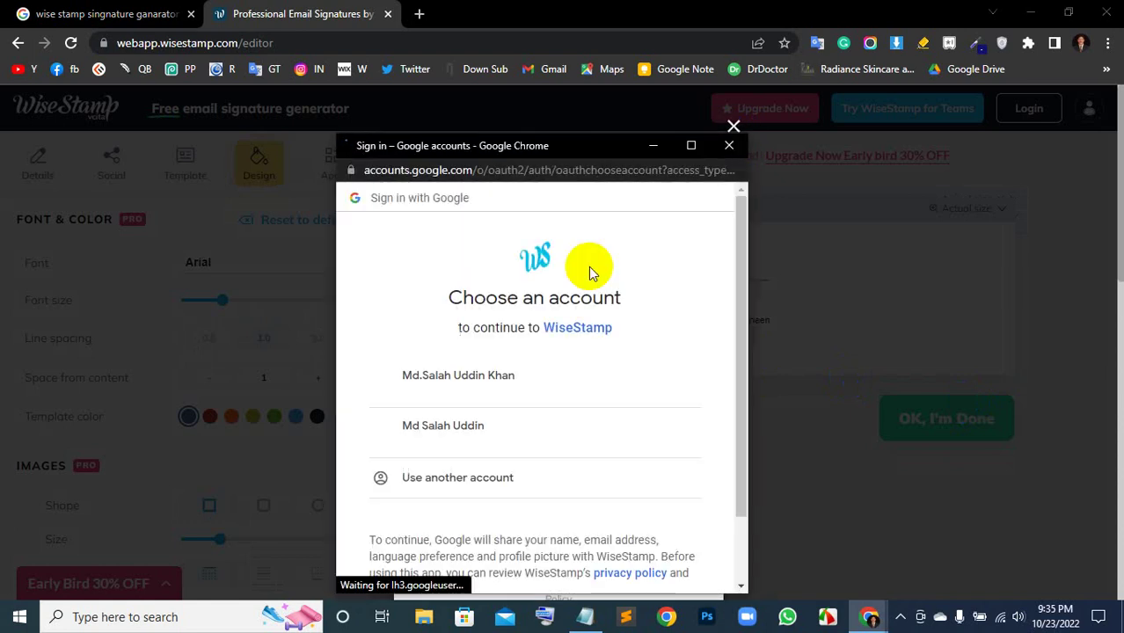
left_click(490, 402)
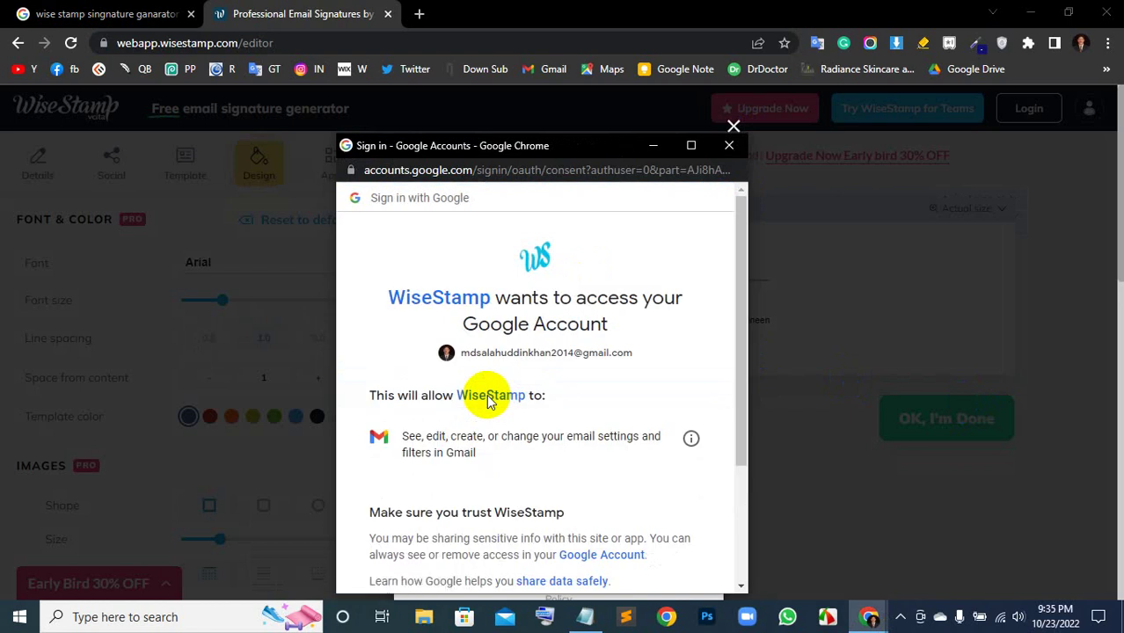
scroll(648, 382, "down", 3)
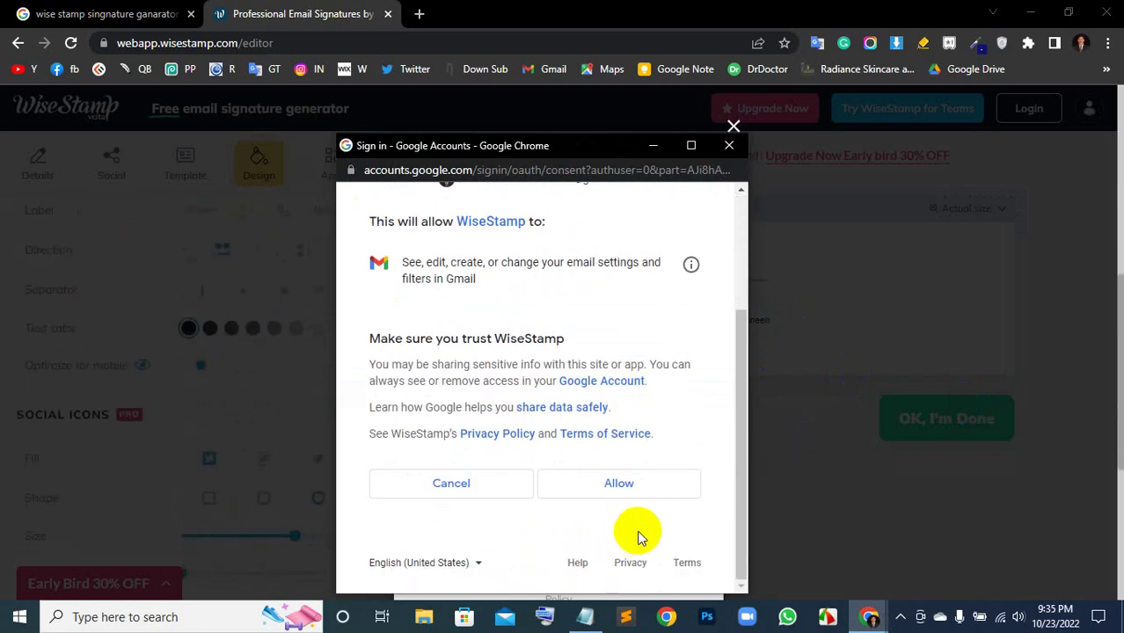
left_click(640, 484)
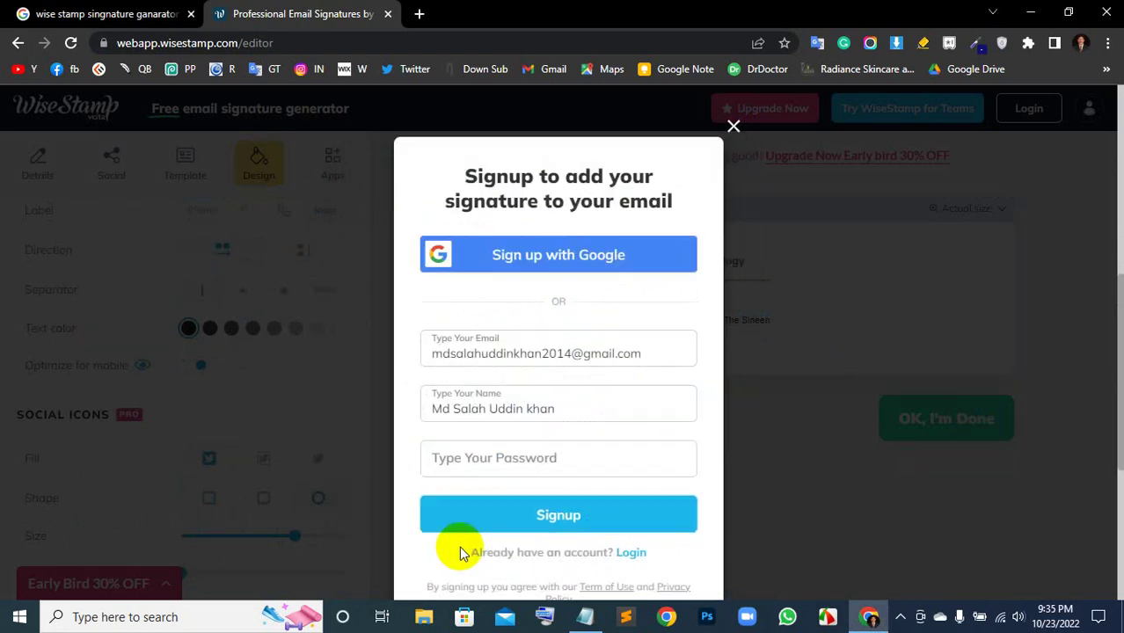
left_click(738, 134)
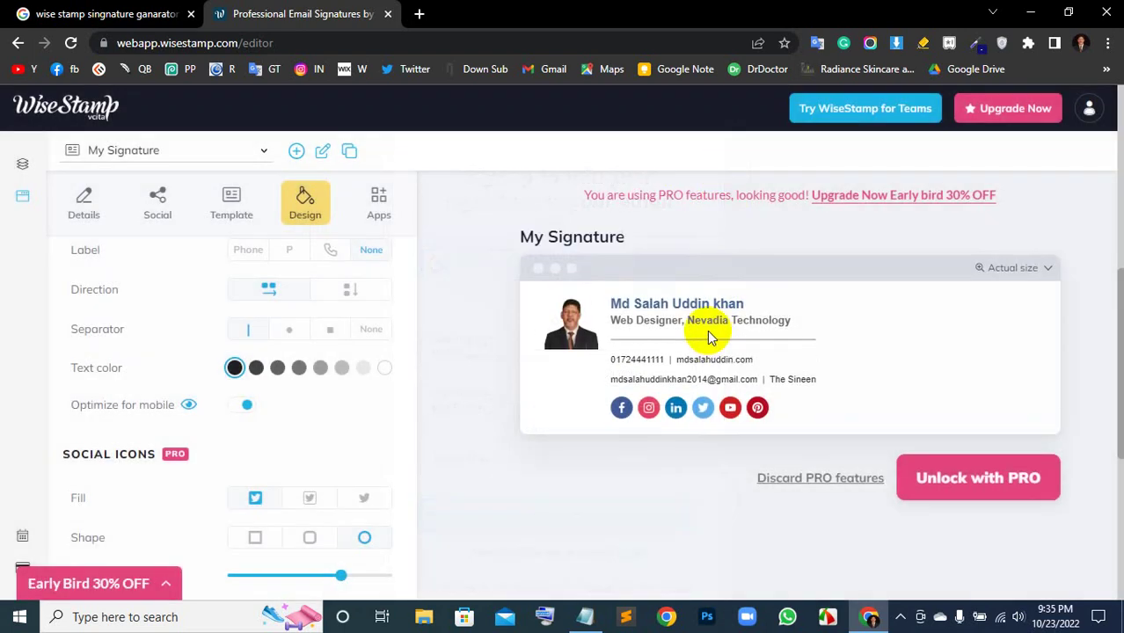
scroll(707, 330, "down", 1)
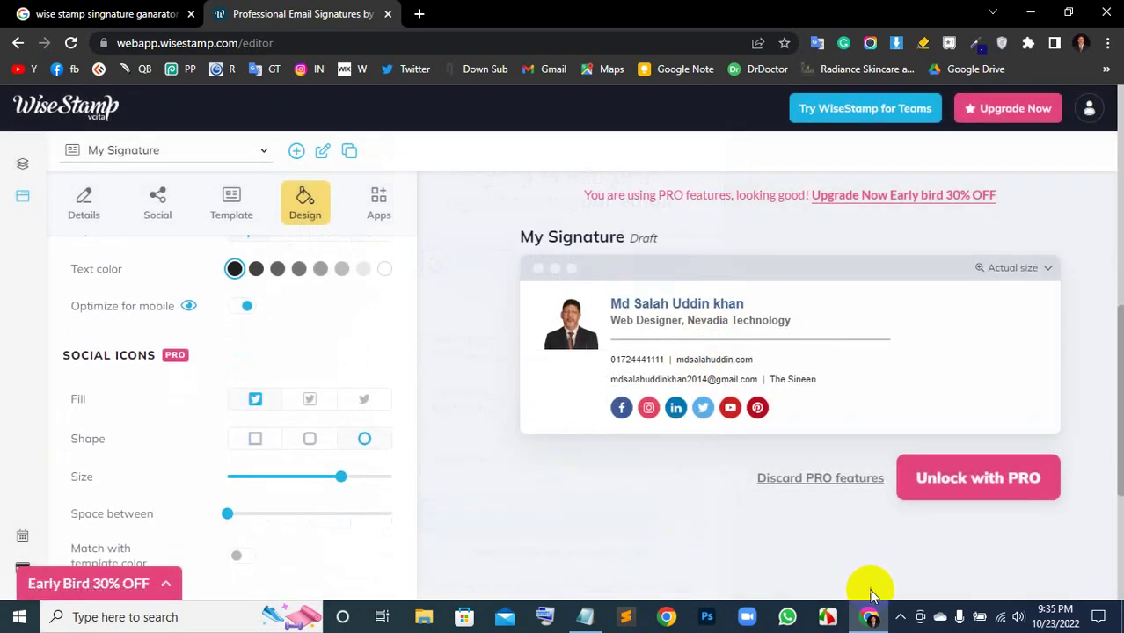